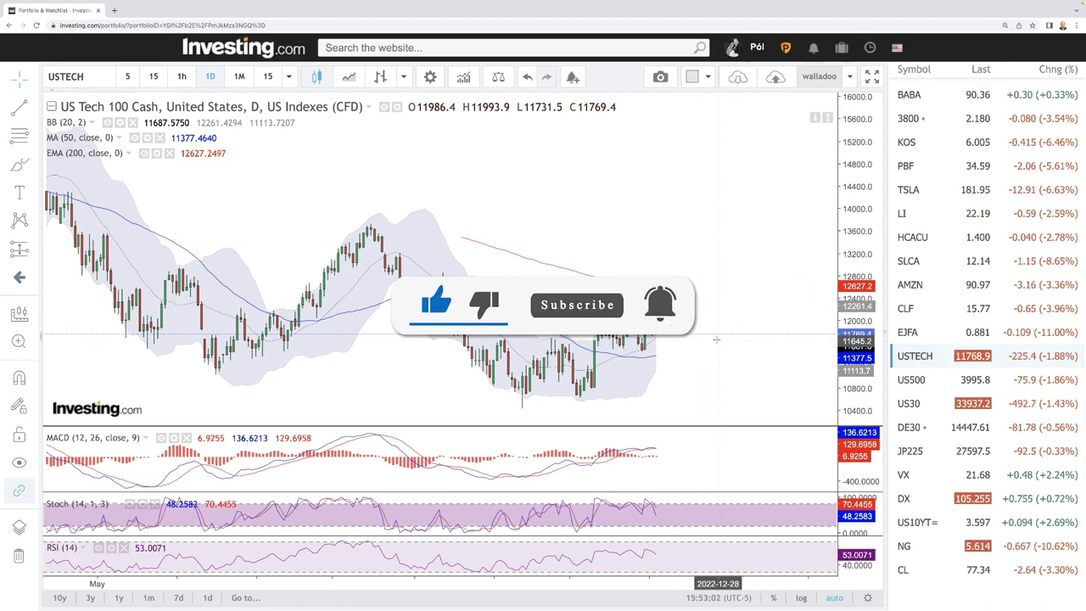
- Brush a rising channel on the daily USTECH chart along the highs and lows from October to early December 2022
scroll(609, 287, up, 5)
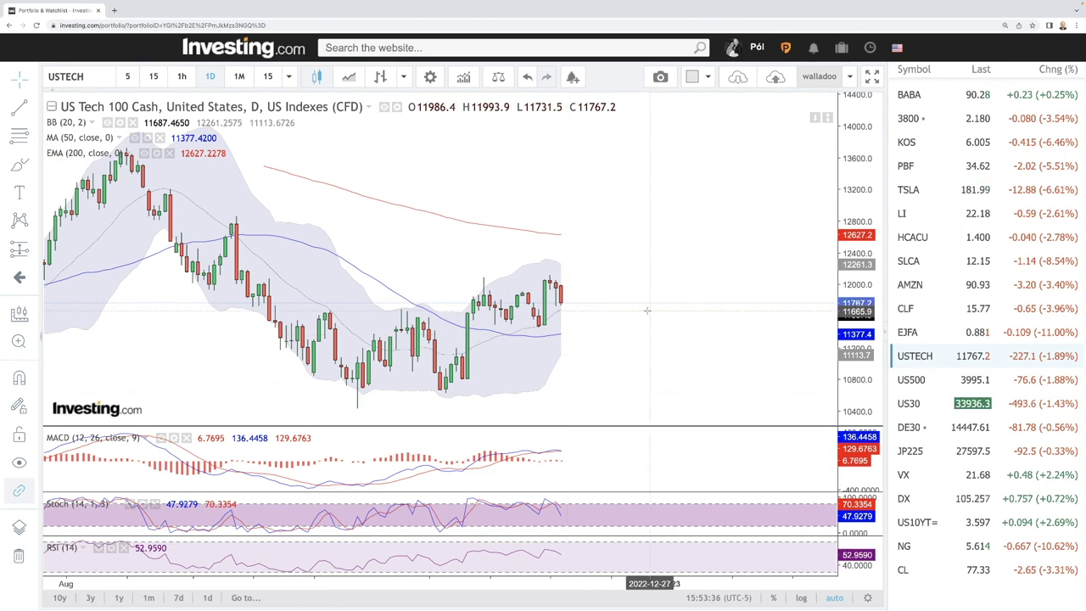
scroll(647, 311, down, 2)
click(19, 164)
drag(472, 355, 613, 280)
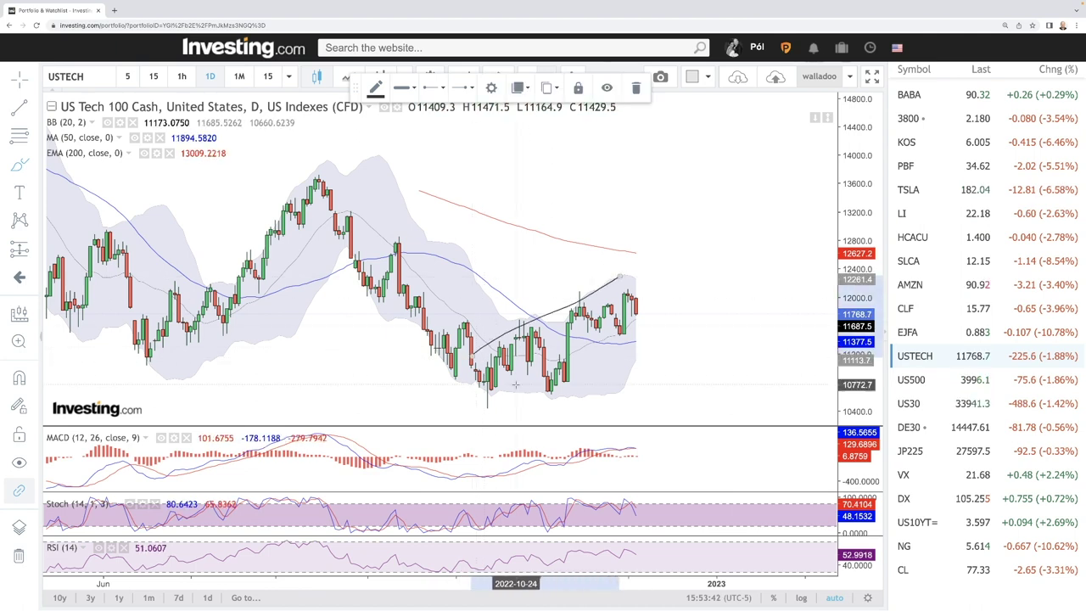
drag(498, 389, 655, 312)
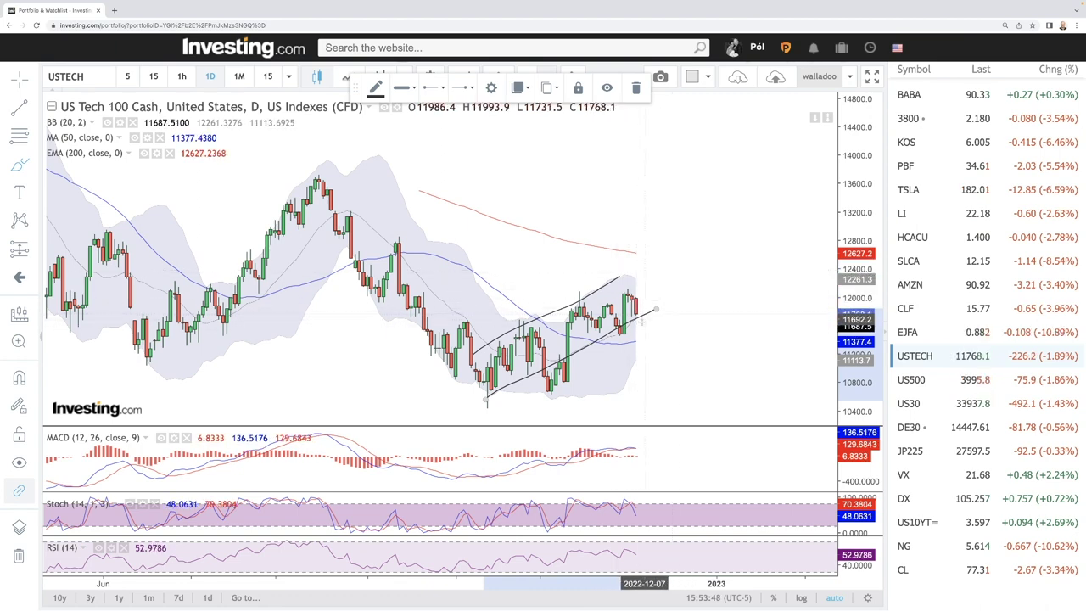
- Brush a downward path and a zigzag rise from the latest USTECH candle, and extend the 200 EMA into 2023
drag(639, 322, 667, 385)
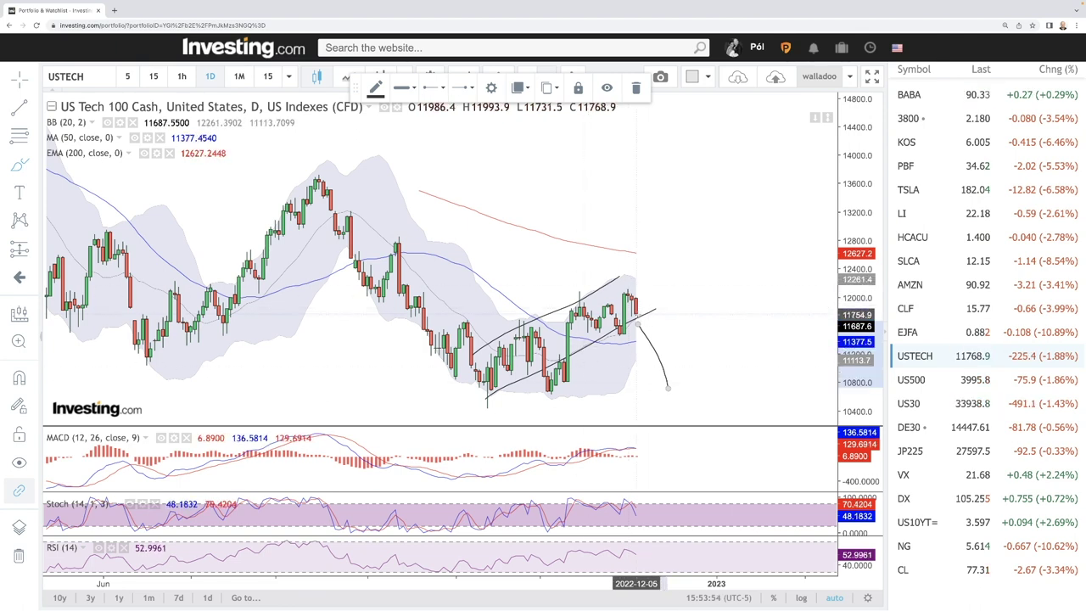
mouse_move(642, 311)
mouse_down()
mouse_move(645, 293)
mouse_move(666, 290)
mouse_up()
drag(640, 253, 730, 260)
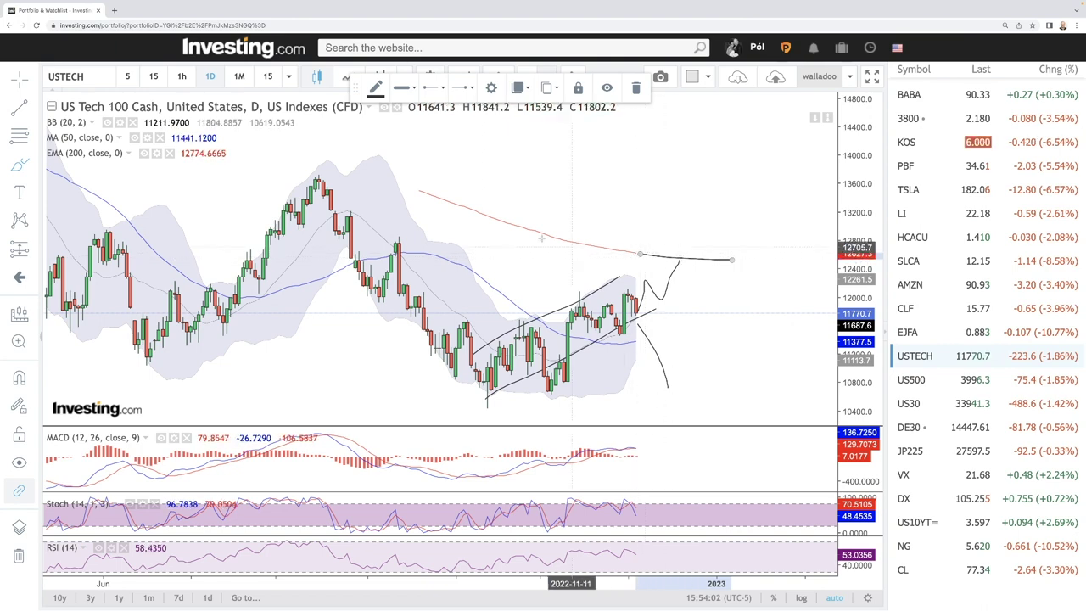
- Place a Fib Retracement on USTECH from the August high at 13729.7 down to 10626.4 in January 2023
click(32, 134)
click(145, 332)
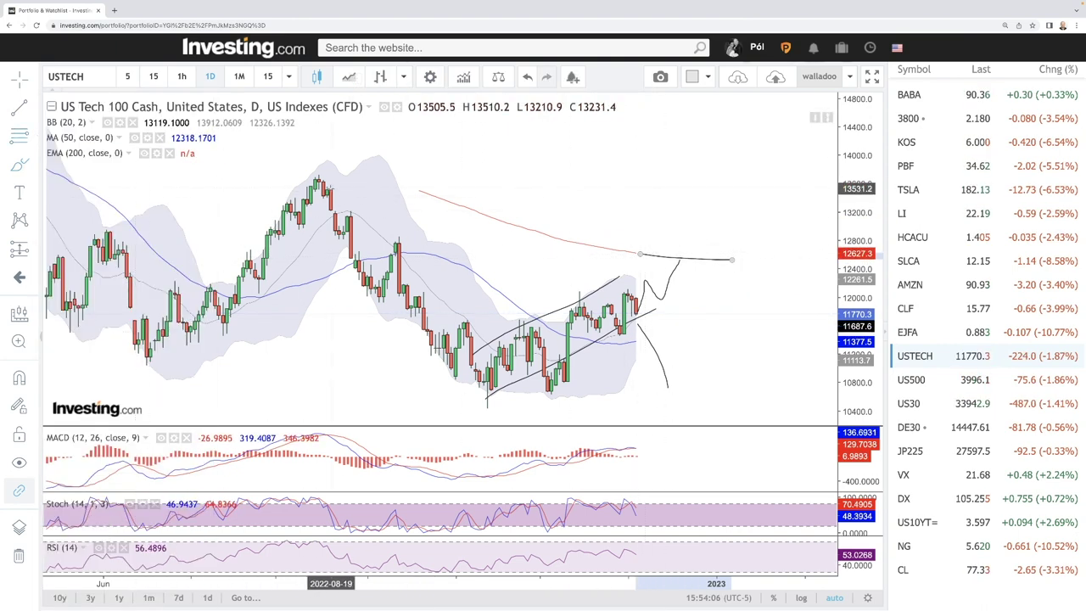
click(322, 174)
click(740, 395)
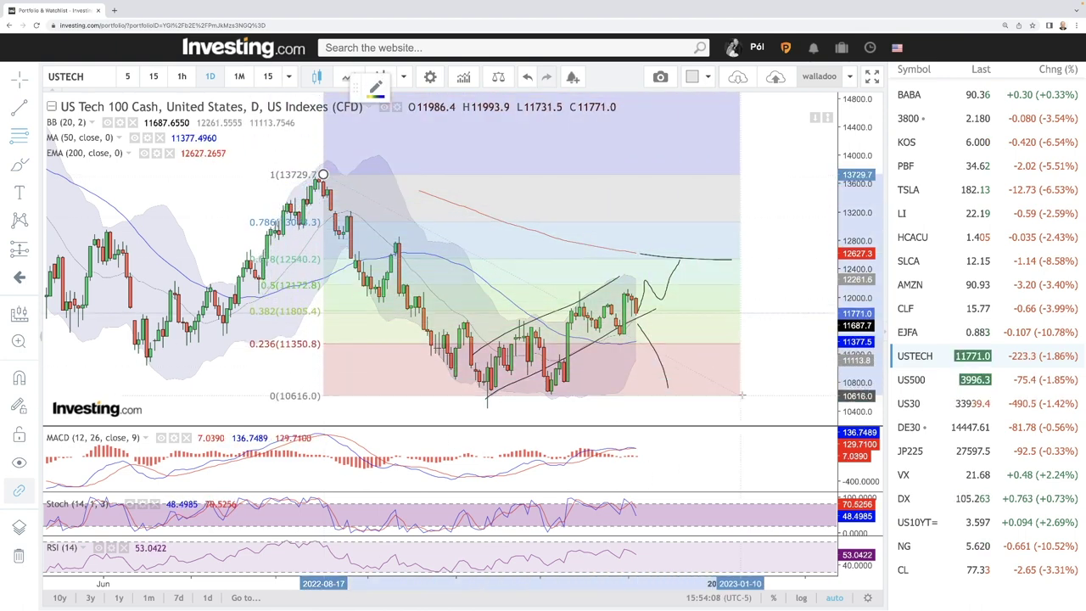
click(744, 395)
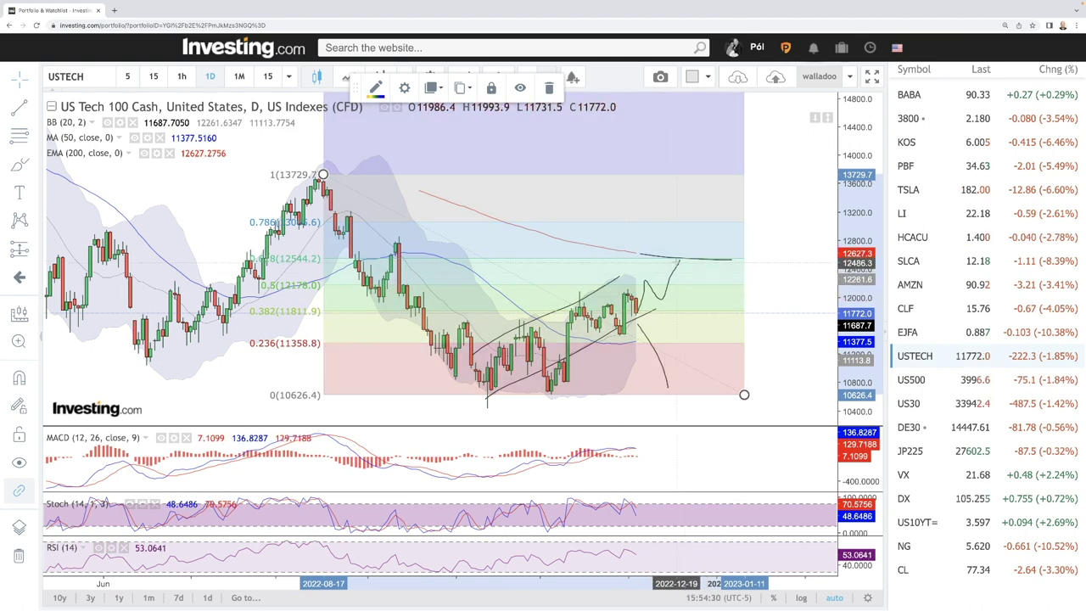
- Circle where the projected USTECH rise meets the 0.618 level and brush a decline from there toward the 0 level
click(19, 164)
mouse_move(675, 252)
mouse_down()
mouse_move(689, 256)
mouse_move(744, 389)
mouse_up()
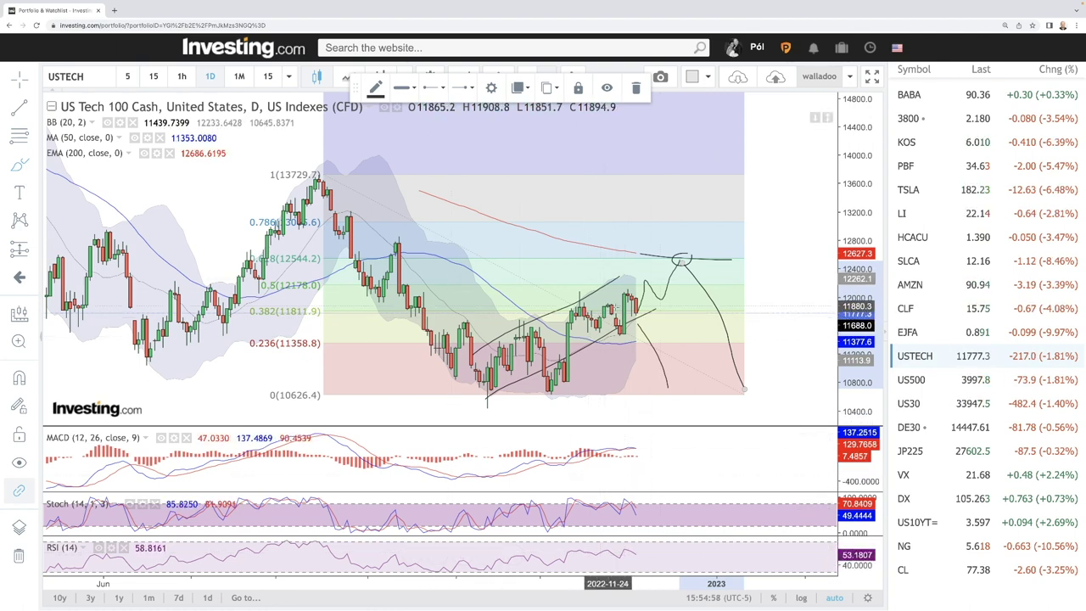
- Open the US500 chart, brush a rising channel from the October lows to December, and circle the latest high at the 200 EMA
click(916, 381)
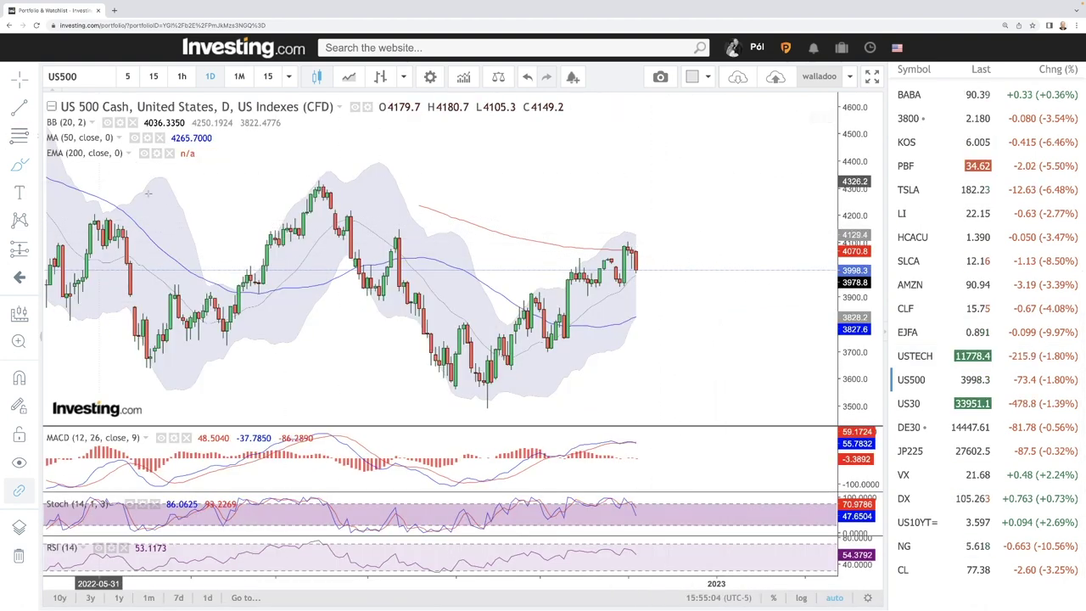
drag(619, 242, 469, 334)
drag(645, 272, 464, 404)
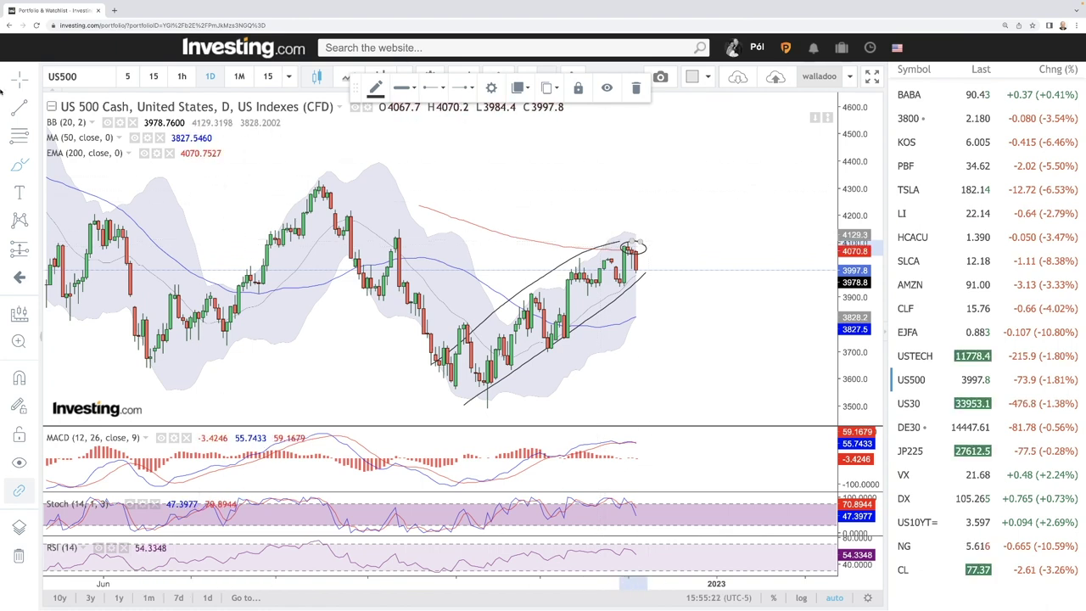
- Place a Fib Retracement on US500 from the August high at 4329.0 down to 3486.5
click(34, 137)
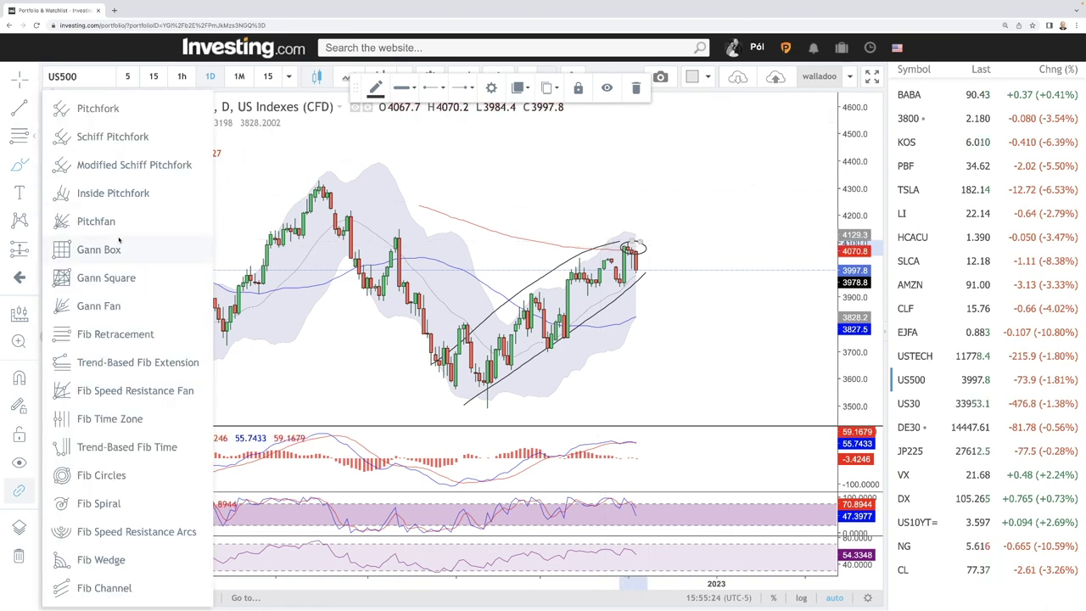
click(127, 339)
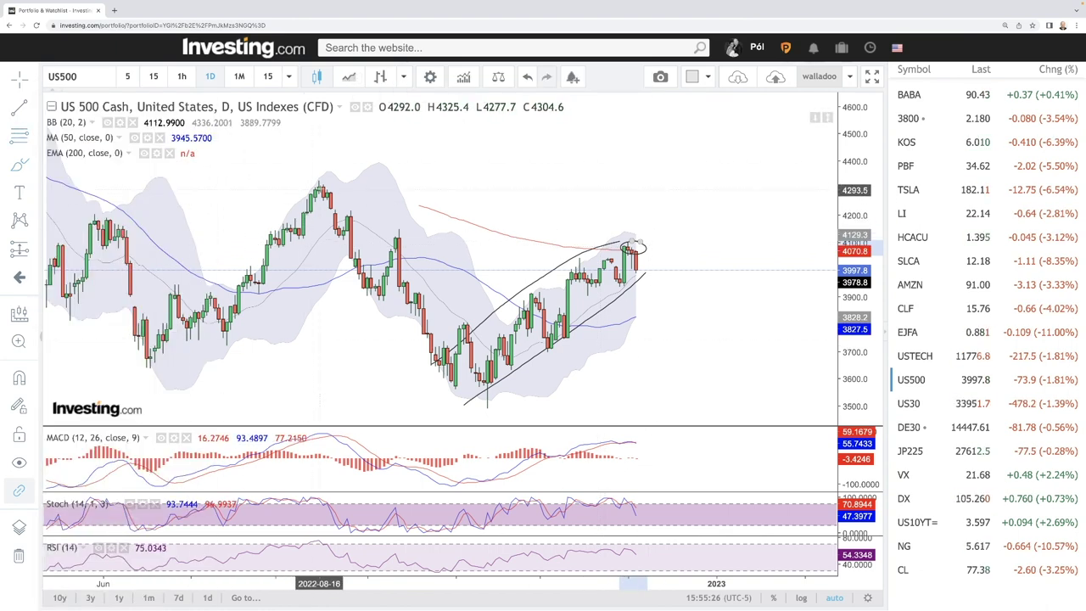
mouse_move(323, 180)
mouse_down()
mouse_move(633, 340)
mouse_move(724, 409)
mouse_up()
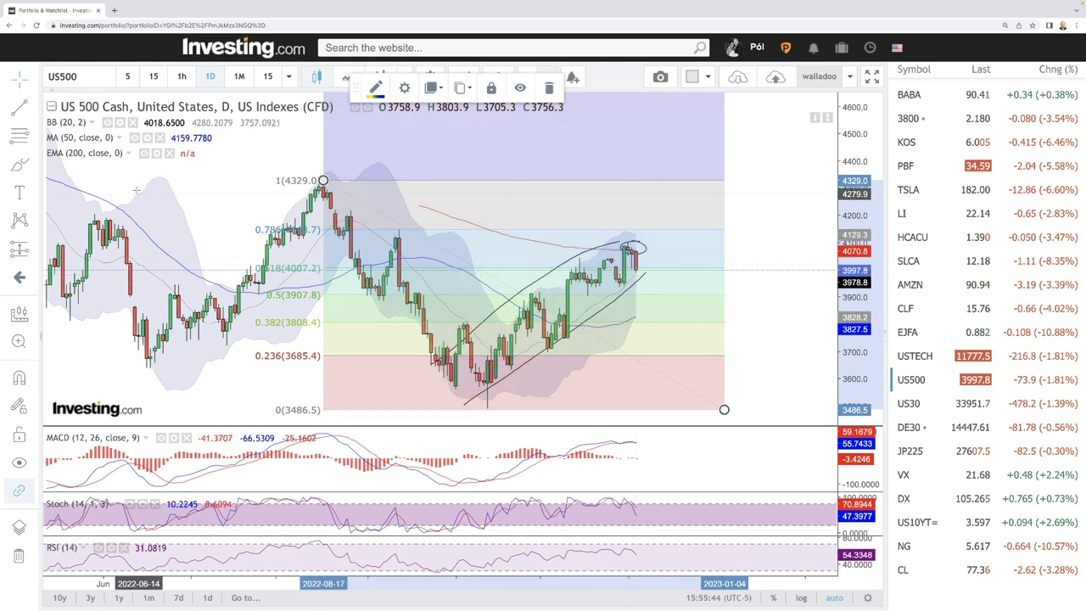
- Brush a pullback-and-rebound path, a drop toward the 0 level, and a rise to an extended upper channel line on US500
click(19, 162)
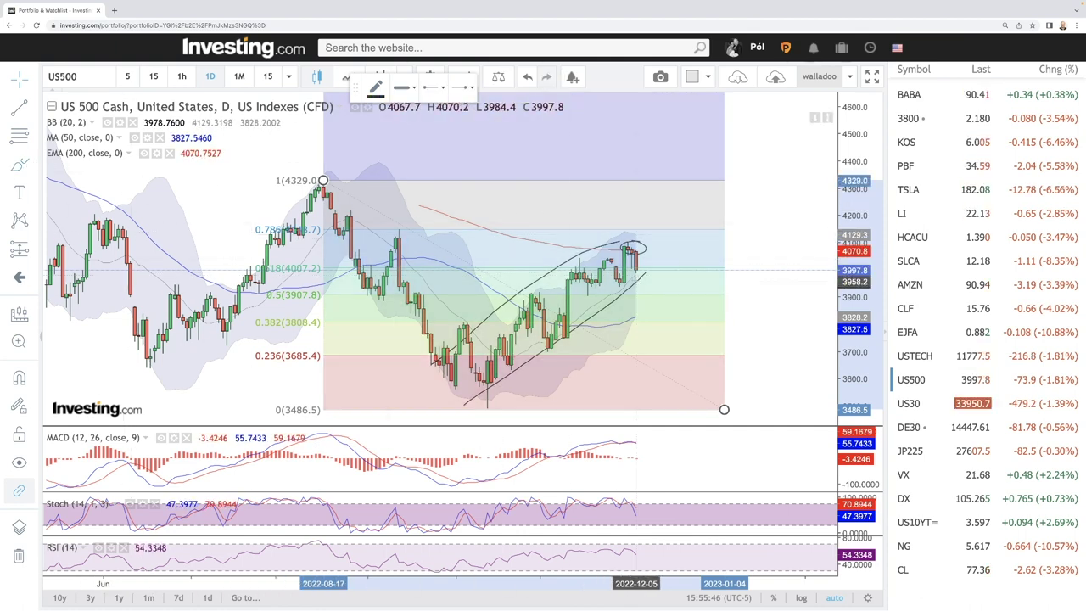
mouse_move(638, 315)
mouse_down()
mouse_move(671, 299)
mouse_move(643, 286)
mouse_move(659, 308)
mouse_move(696, 255)
mouse_up()
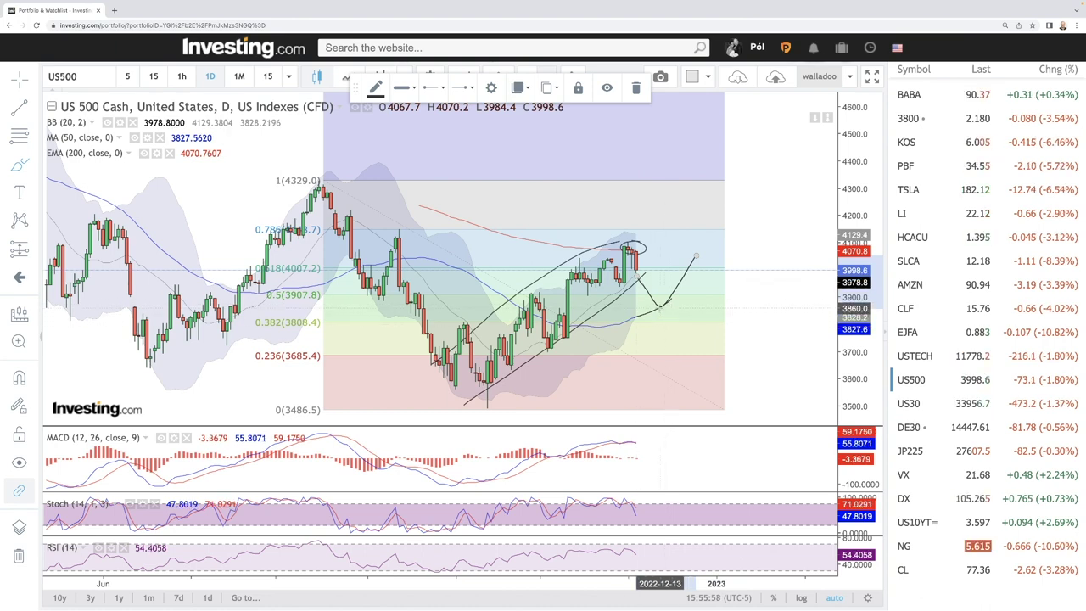
drag(660, 308, 695, 406)
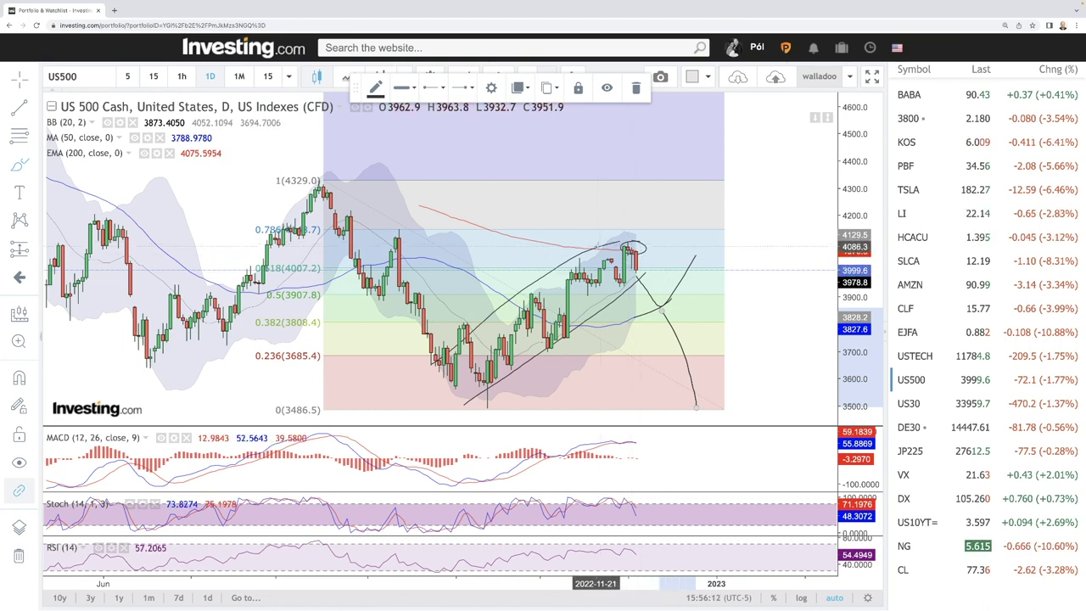
click(596, 248)
click(668, 213)
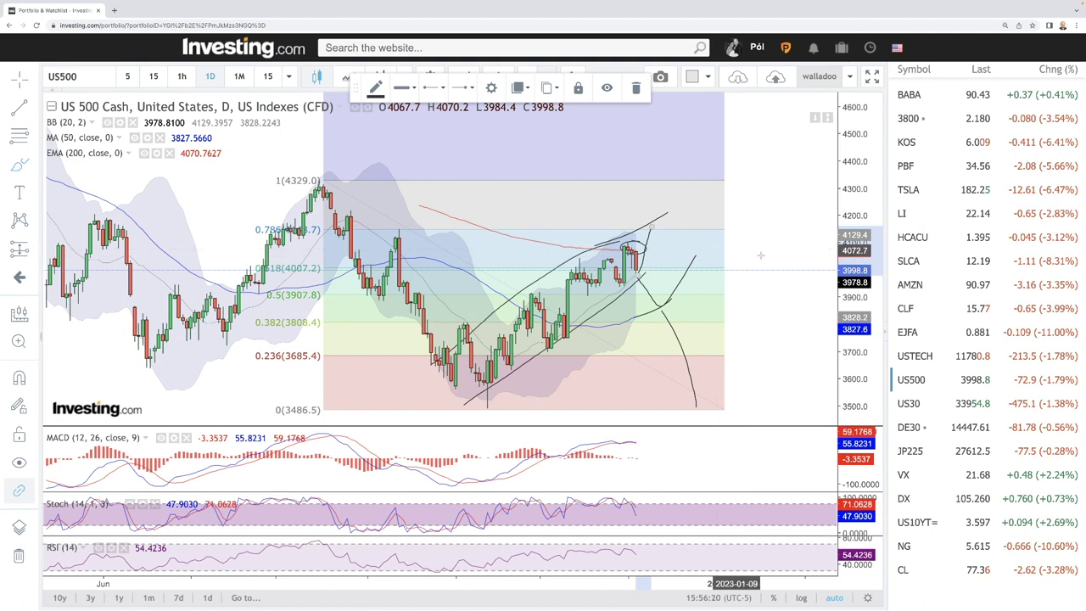
- Open the US30 chart and show its daily history back to December 2021
key(Down)
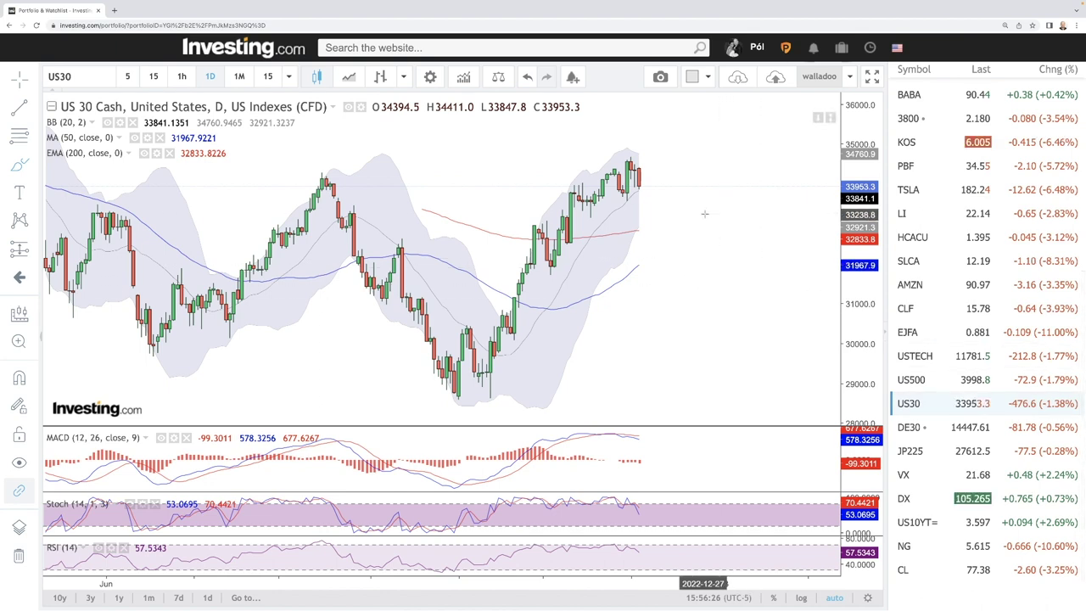
scroll(642, 187, up, 2)
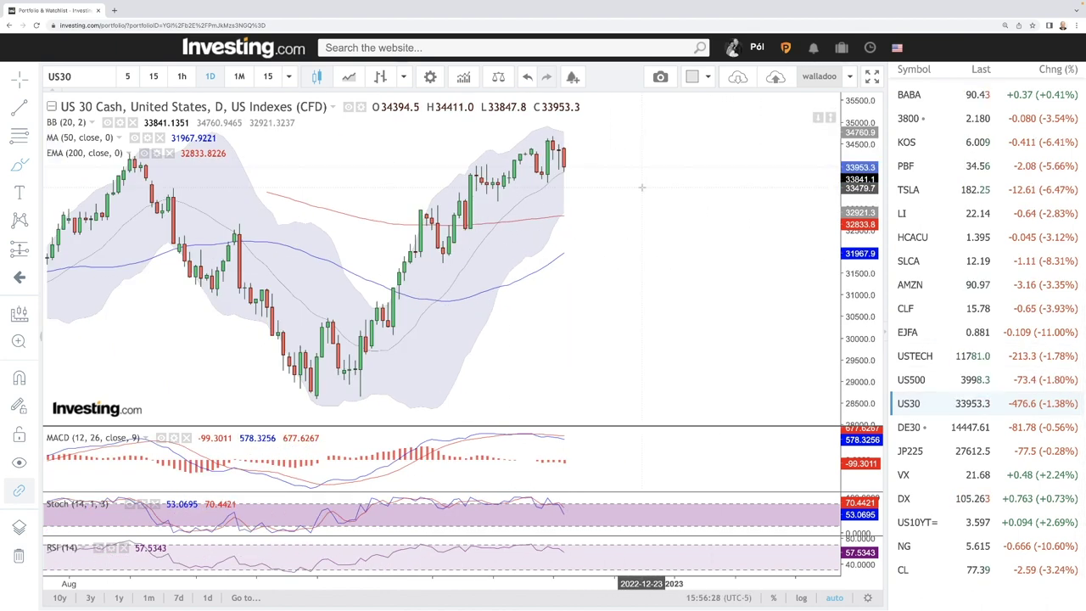
scroll(622, 207, down, 2)
scroll(622, 203, down, 1)
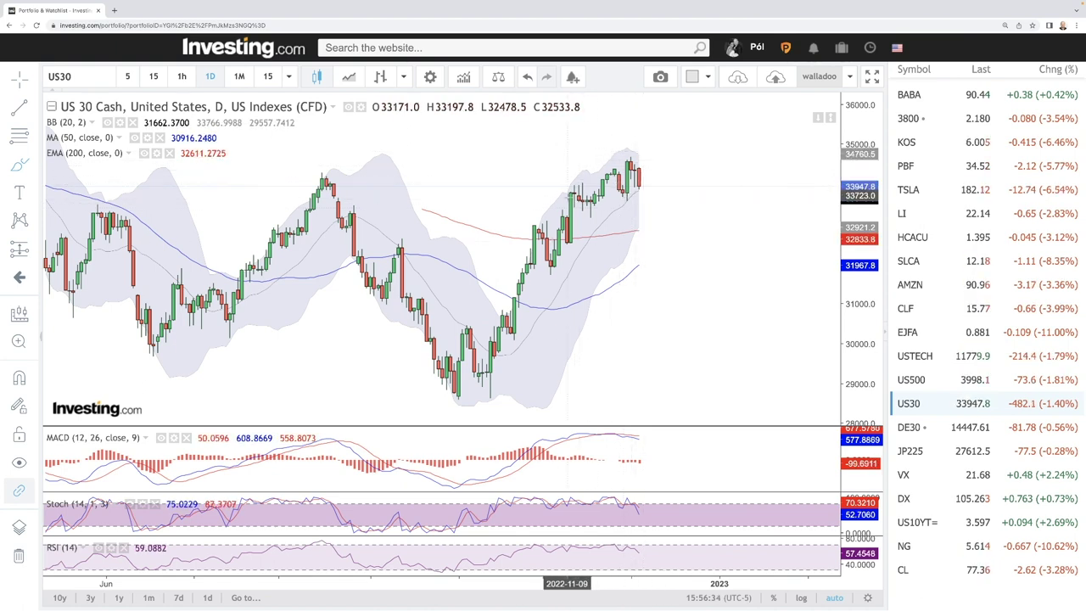
scroll(577, 196, down, 2)
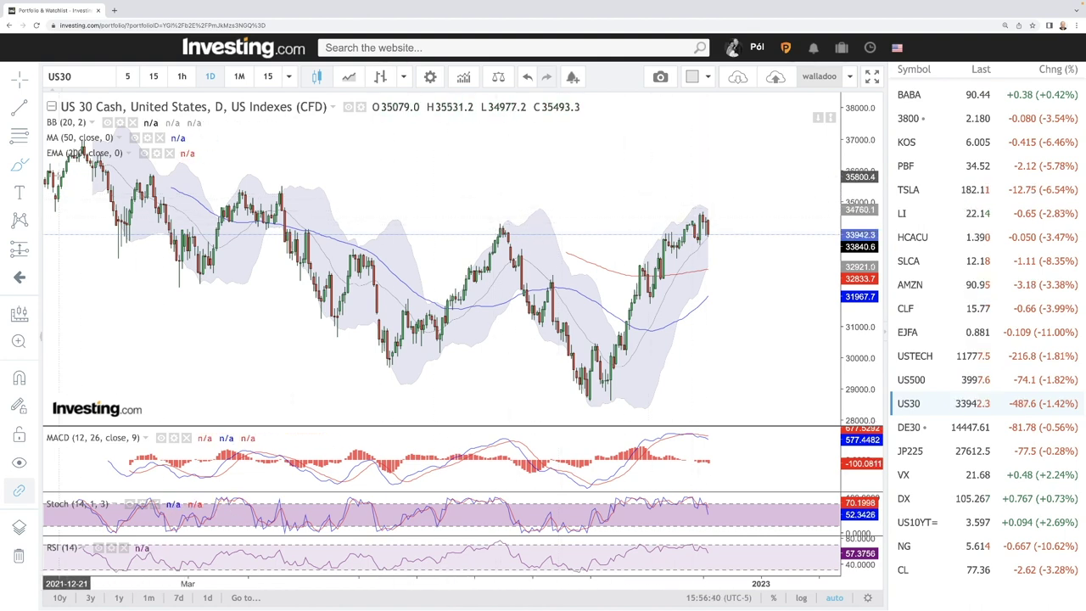
- Circle the August peak and the April price area on US30, and brush horizontal lines at about 34,600 and 34,000
drag(506, 221, 498, 228)
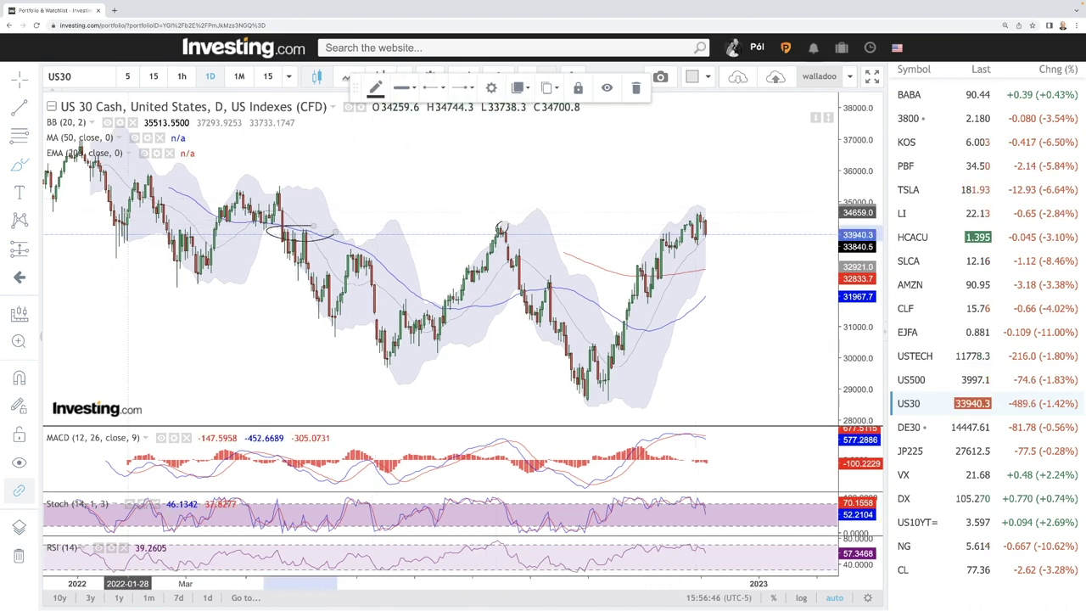
drag(120, 213, 634, 213)
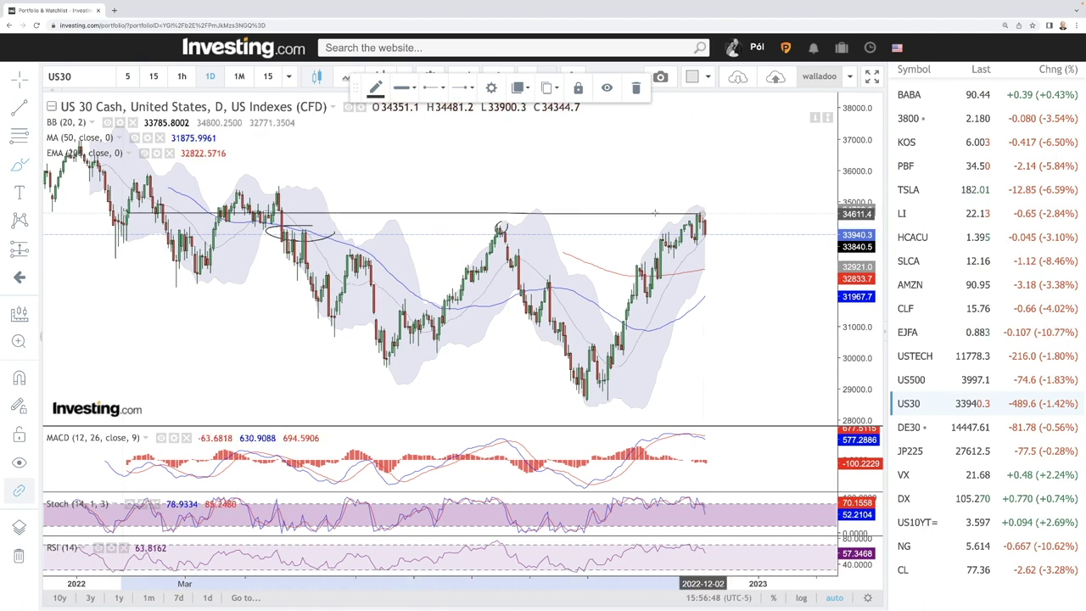
drag(123, 232, 717, 233)
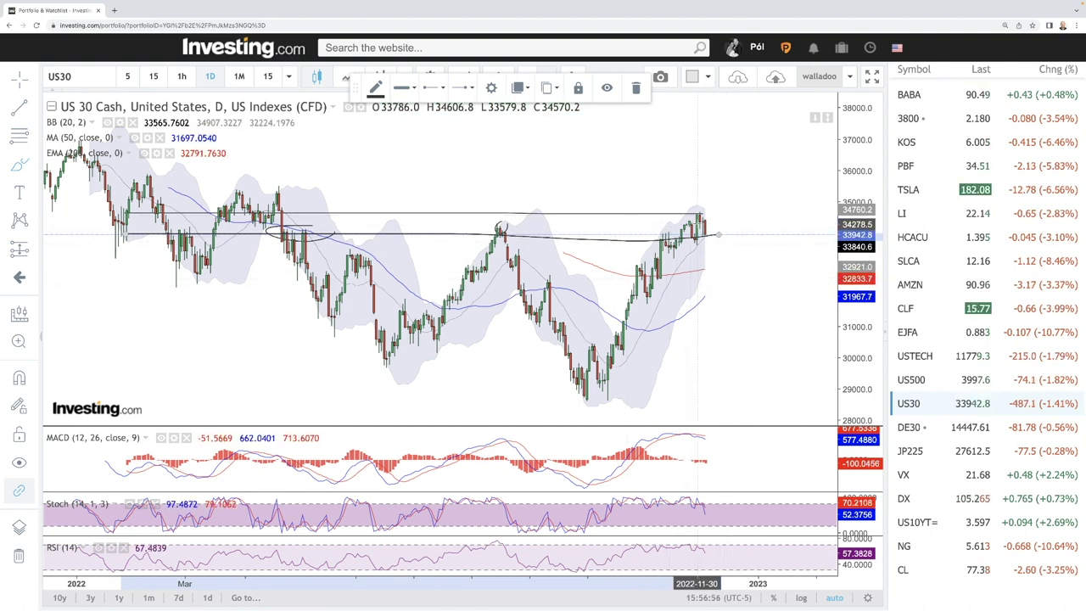
- Brush a steep rising channel from the October low on US30, plus a short pullback path toward the extended 200 EMA
drag(673, 217, 574, 338)
drag(710, 237, 587, 399)
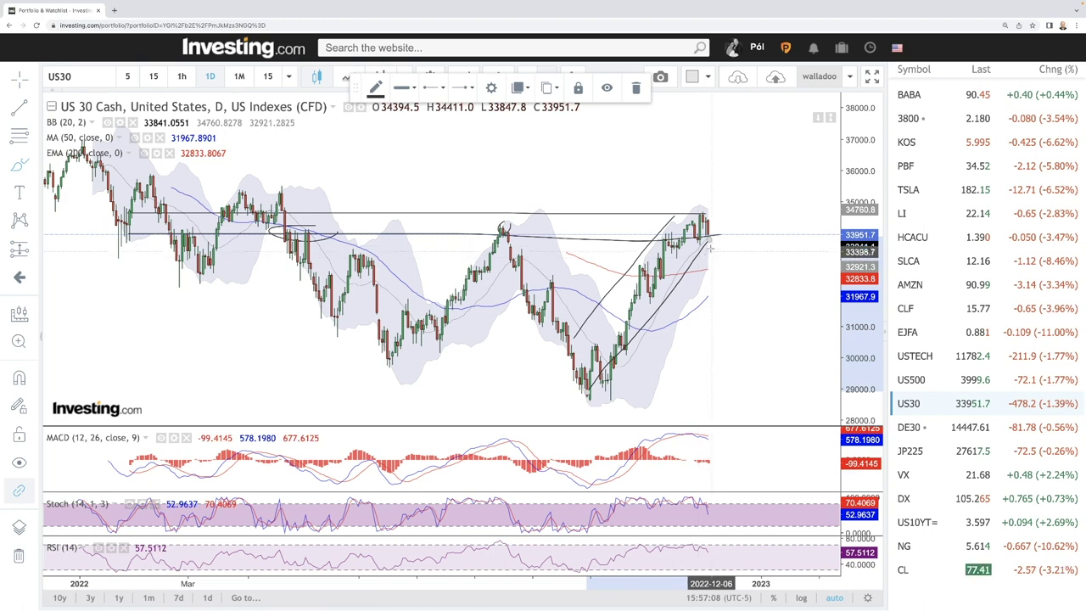
drag(711, 234, 718, 263)
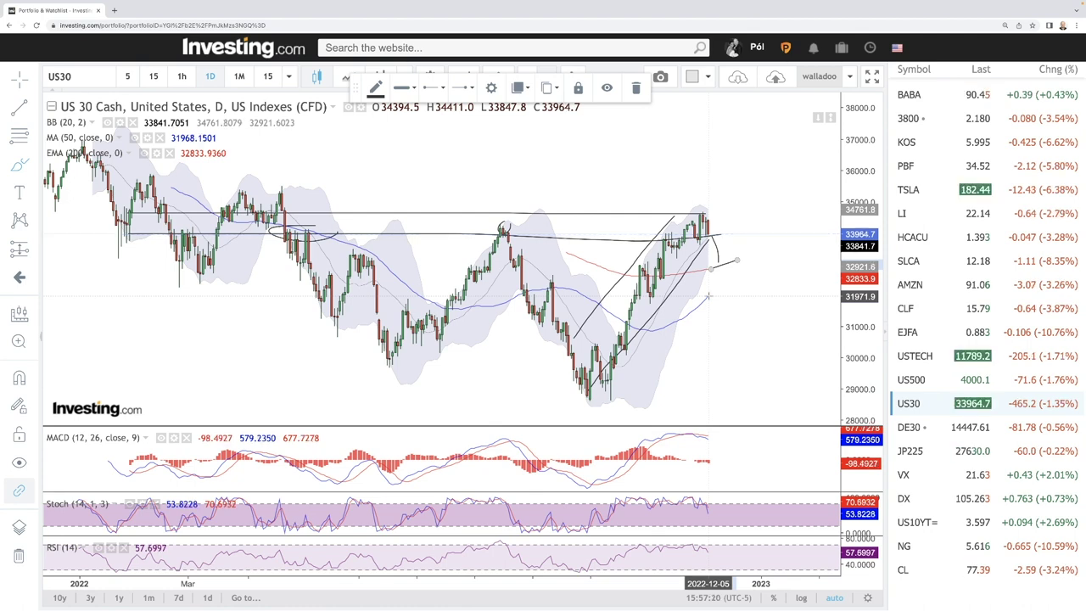
scroll(610, 348, down, 3)
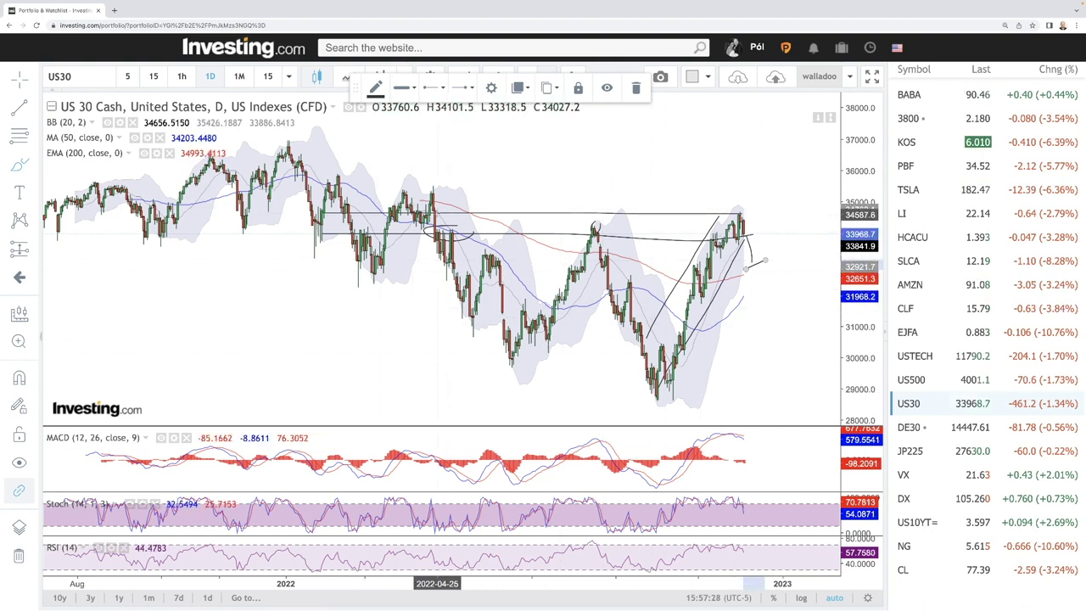
scroll(768, 328, up, 5)
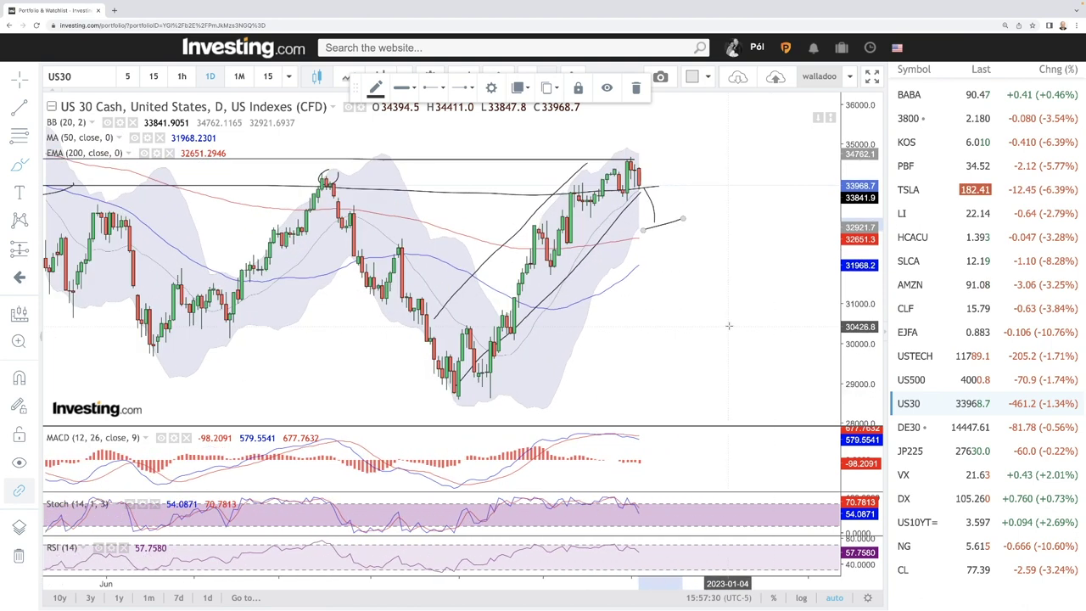
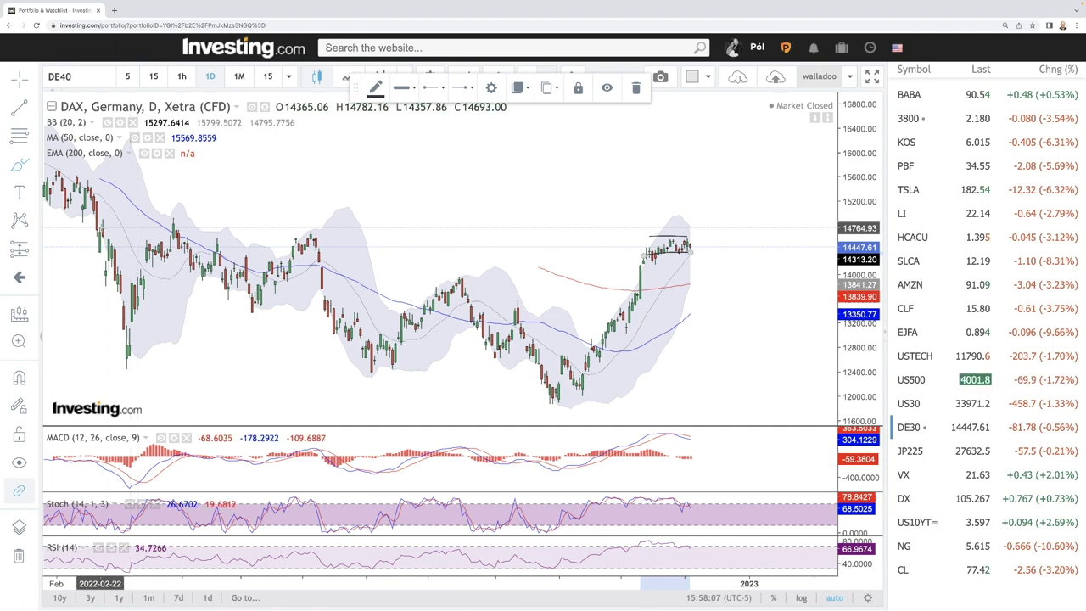
- Extend the upper and lower bounds of the recent DAX range back to February 2022 with two near-horizontal brush lines
click(101, 230)
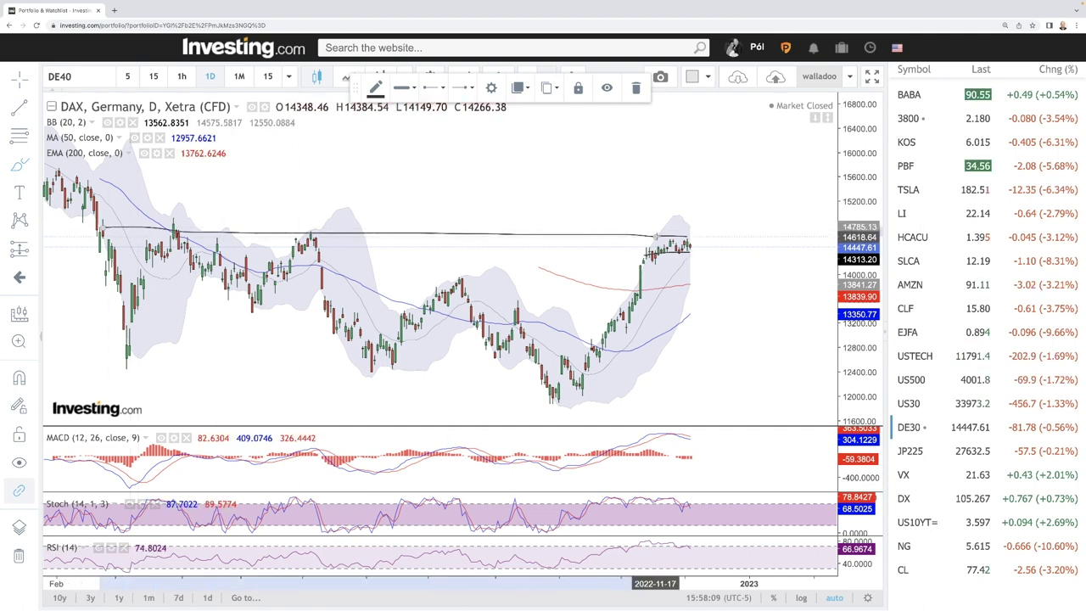
click(104, 246)
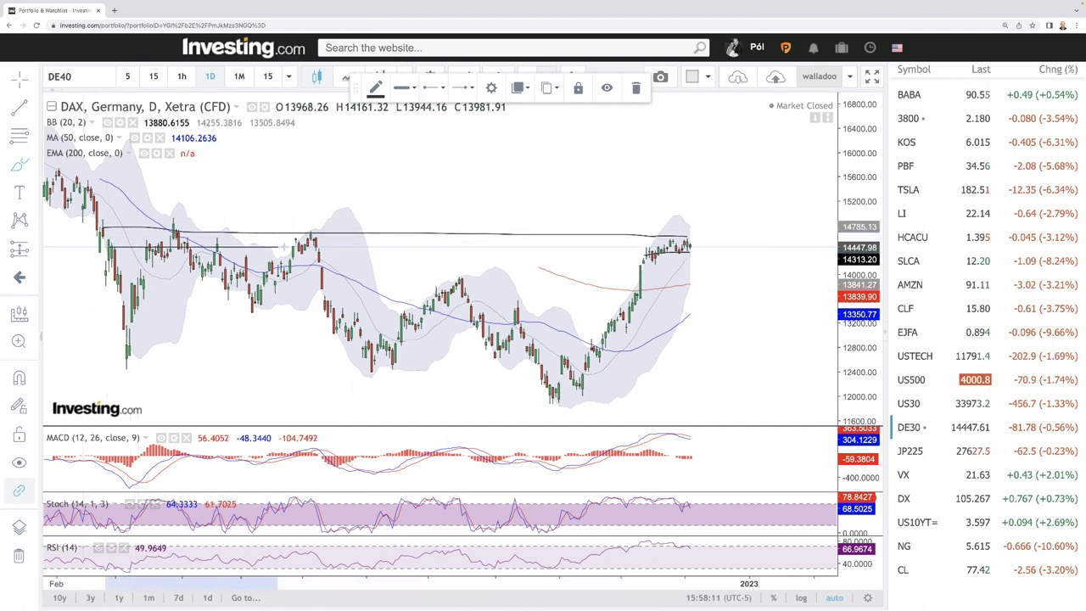
click(690, 251)
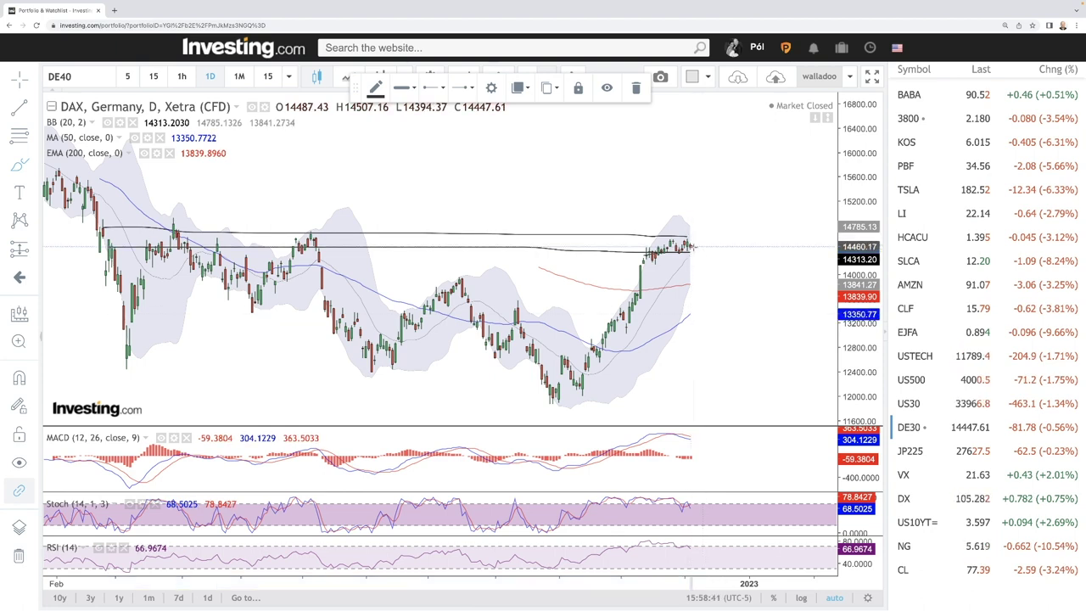
- Brush two dip-and-rebound paths from the latest DAX price and extend the 50-day moving average upward
drag(709, 274, 758, 220)
mouse_move(714, 281)
mouse_down()
mouse_move(727, 294)
mouse_move(786, 223)
mouse_up()
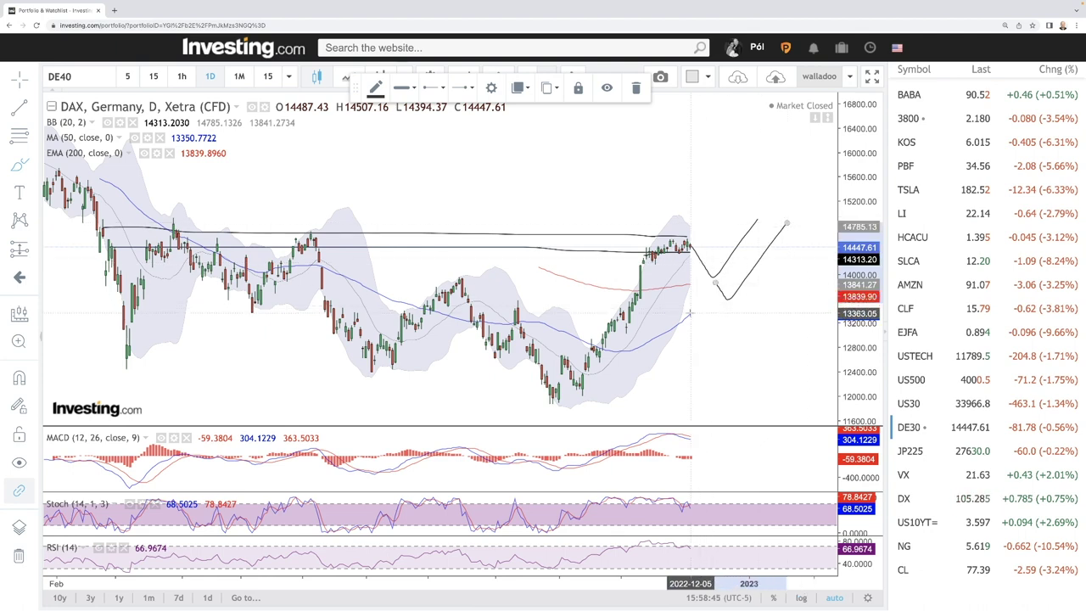
drag(690, 313, 719, 293)
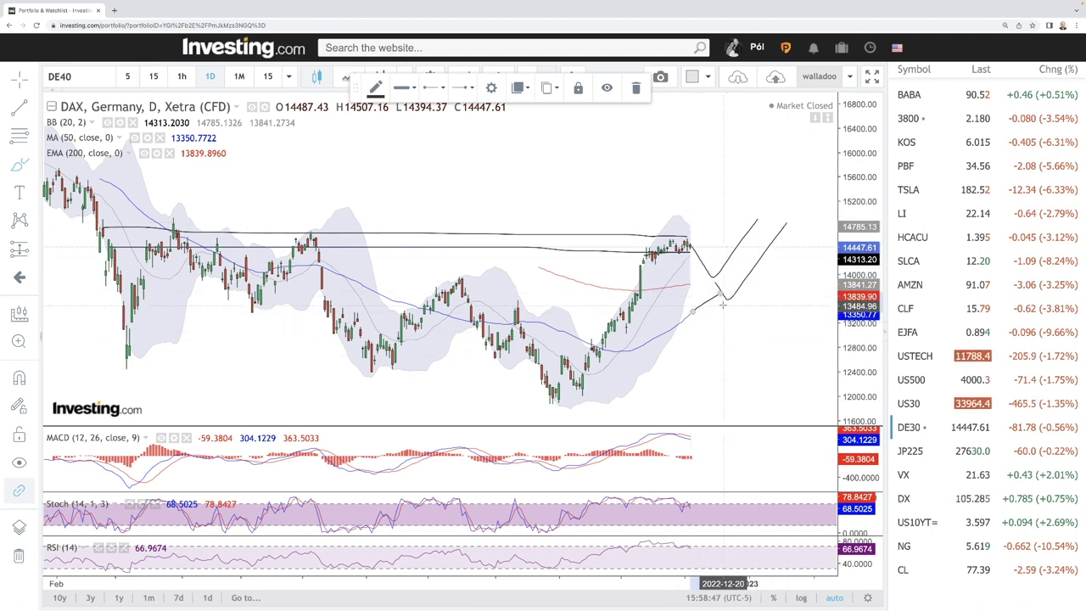
- Brush a steep downward path on DAX from the extended 50-day moving average to about 11,600
drag(719, 295, 766, 422)
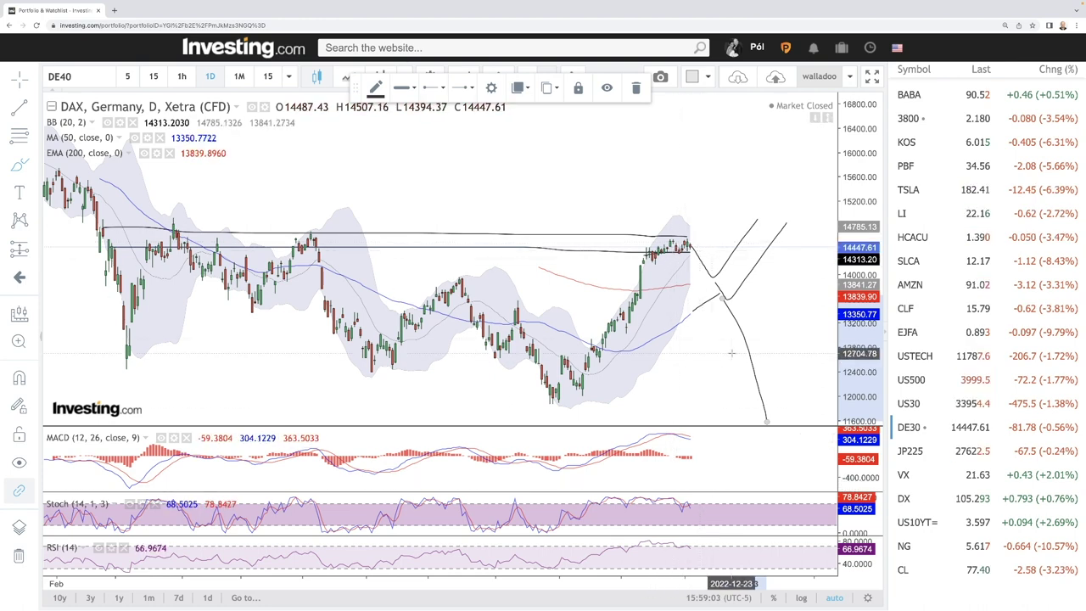
- Open the JP225 chart and brush a rising channel around the rally from the early-October low
click(925, 450)
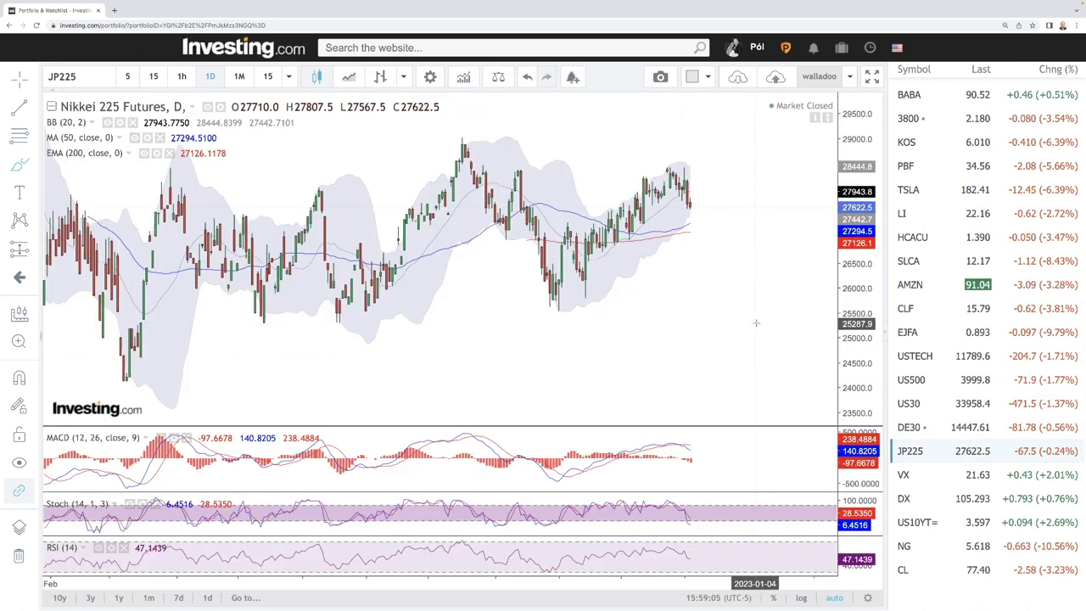
mouse_move(621, 176)
mouse_down()
mouse_move(647, 159)
mouse_move(515, 246)
mouse_up()
drag(668, 179, 518, 273)
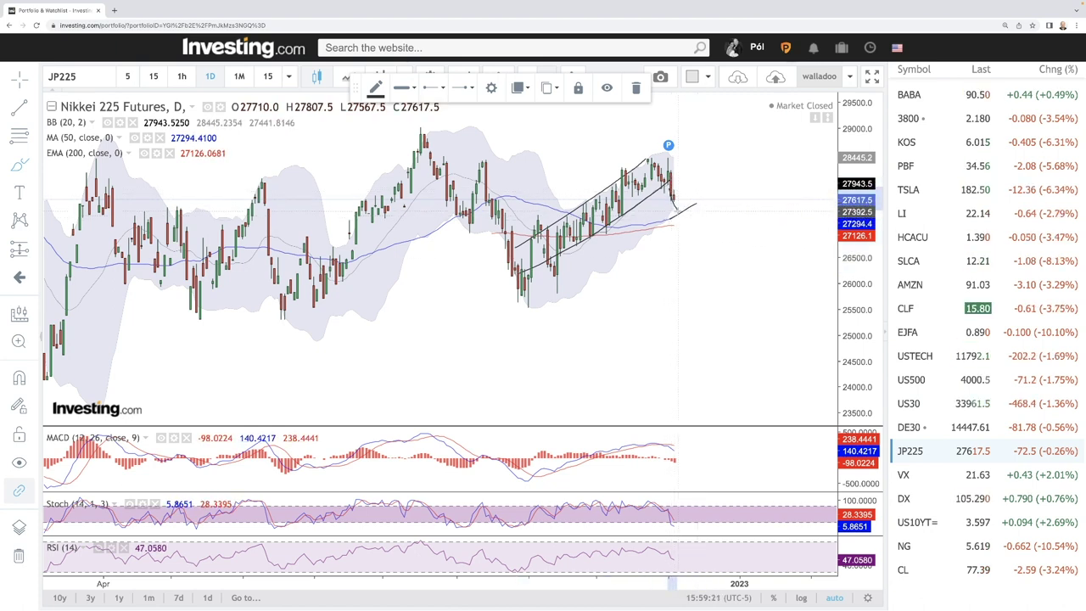
- Brush two dip-and-rebound paths from the latest JP225 price and extend the 50-day average and 200 EMA slightly upward
drag(693, 185, 700, 168)
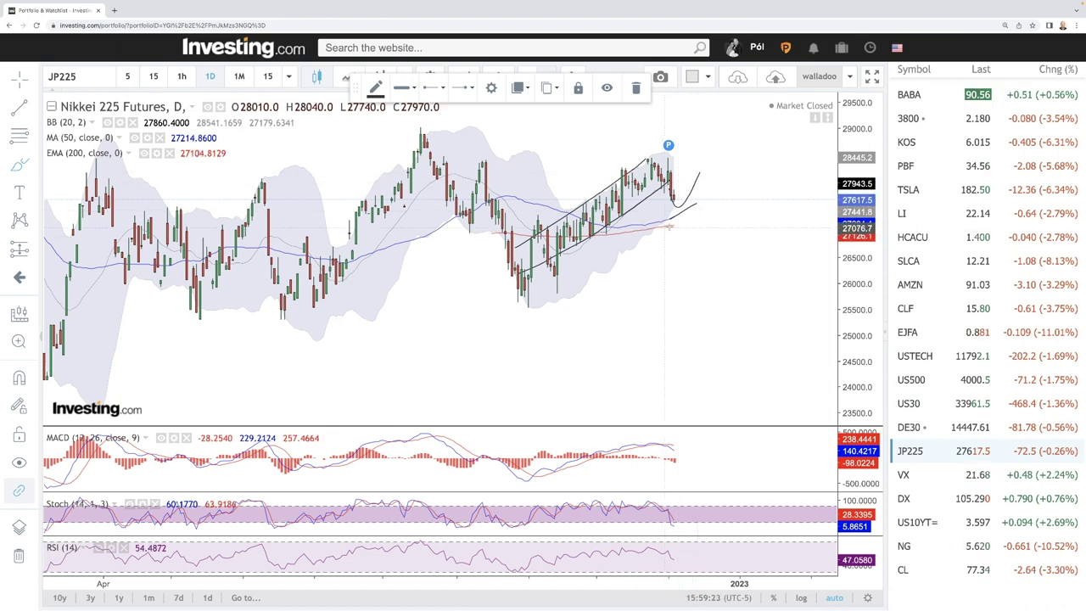
drag(682, 217, 704, 203)
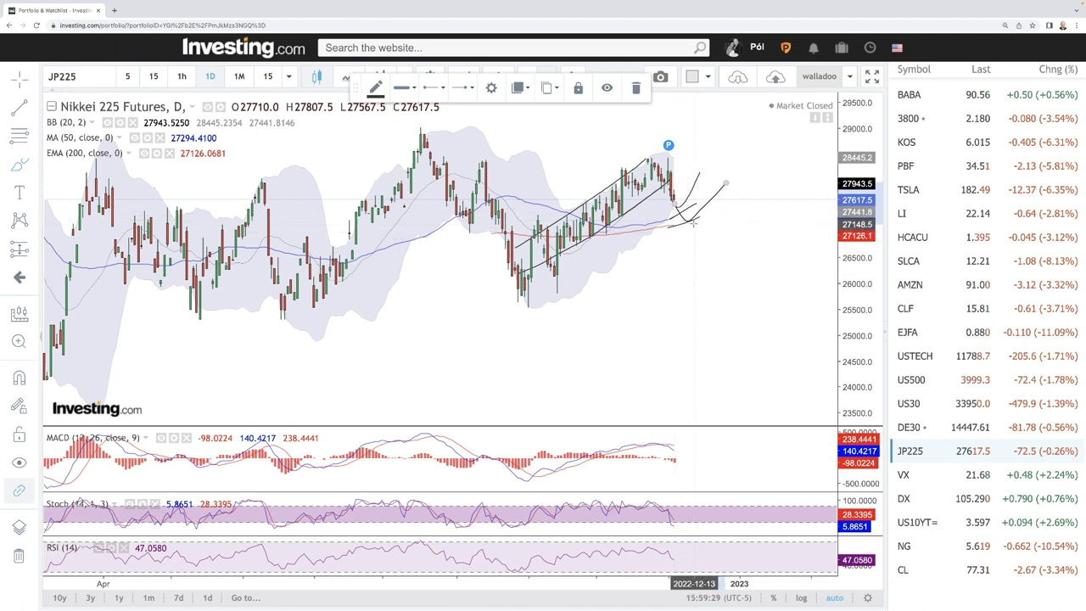
- Brush two steep parallel falling paths from the latest JP225 prices, below the rising channel
scroll(683, 222, down, 4)
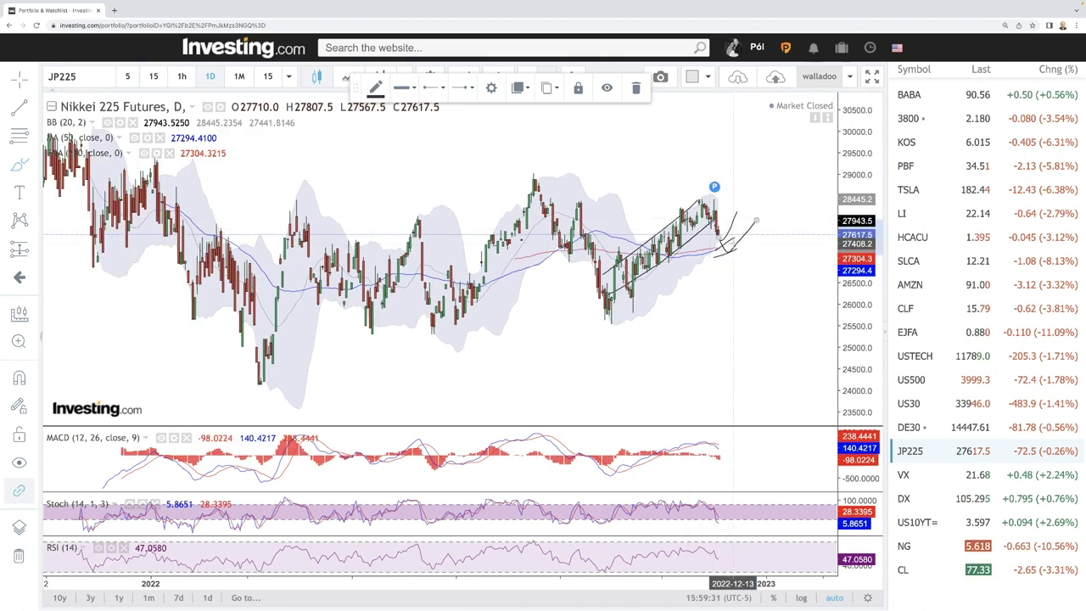
drag(723, 234, 750, 297)
drag(720, 205, 768, 282)
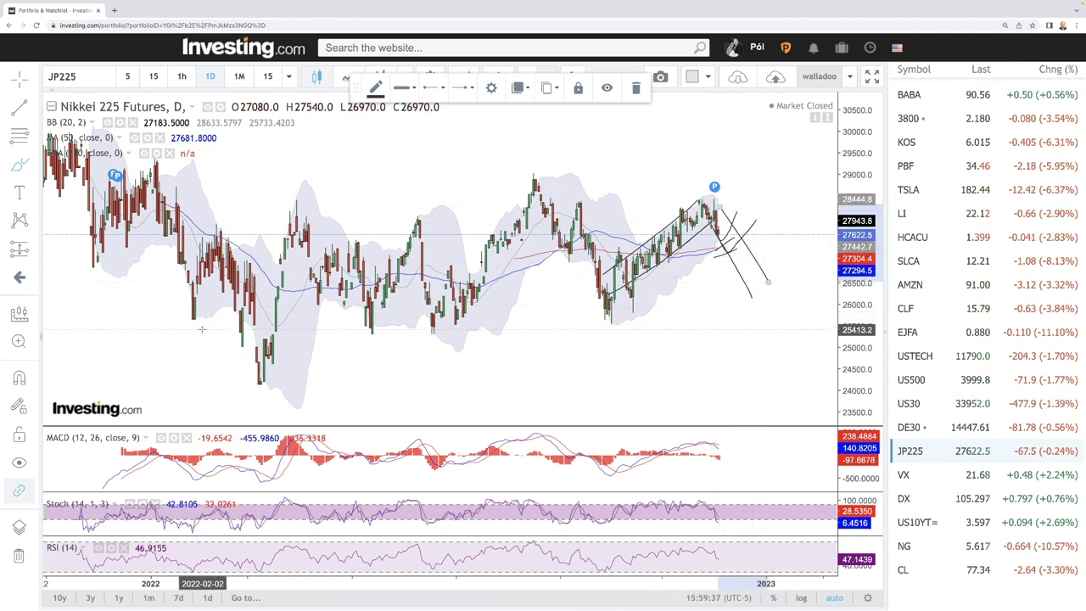
- Brush a near-horizontal JP225 support line at about 25,500 from February 2022, and trace the 2022 price swings above it
drag(194, 325, 805, 321)
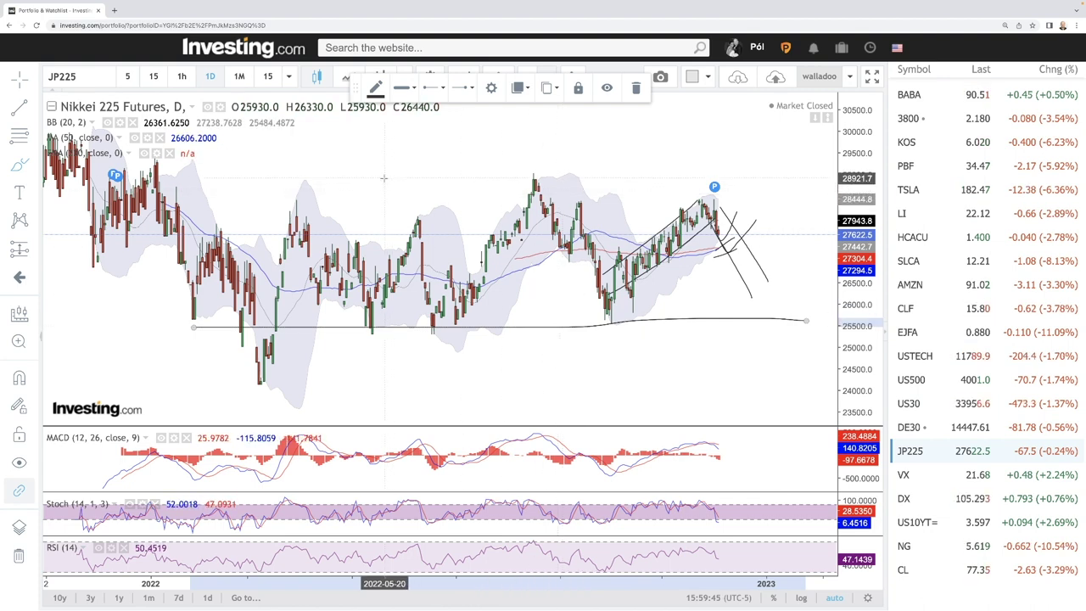
click(219, 328)
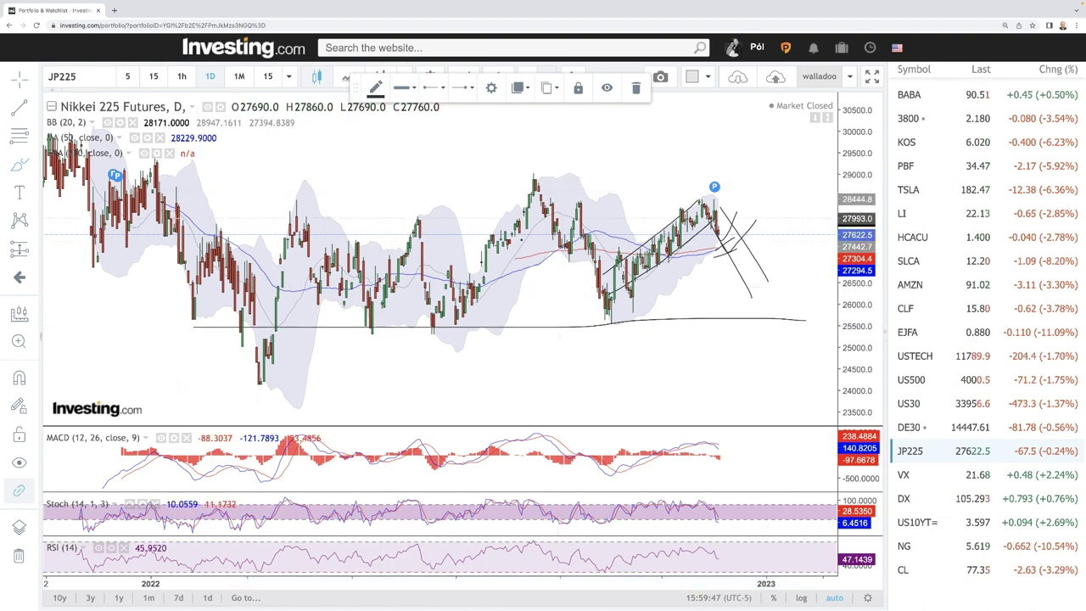
mouse_move(263, 327)
mouse_down()
mouse_move(351, 304)
mouse_move(392, 271)
mouse_move(441, 313)
mouse_move(533, 213)
mouse_move(562, 263)
mouse_move(606, 299)
mouse_move(719, 217)
mouse_up()
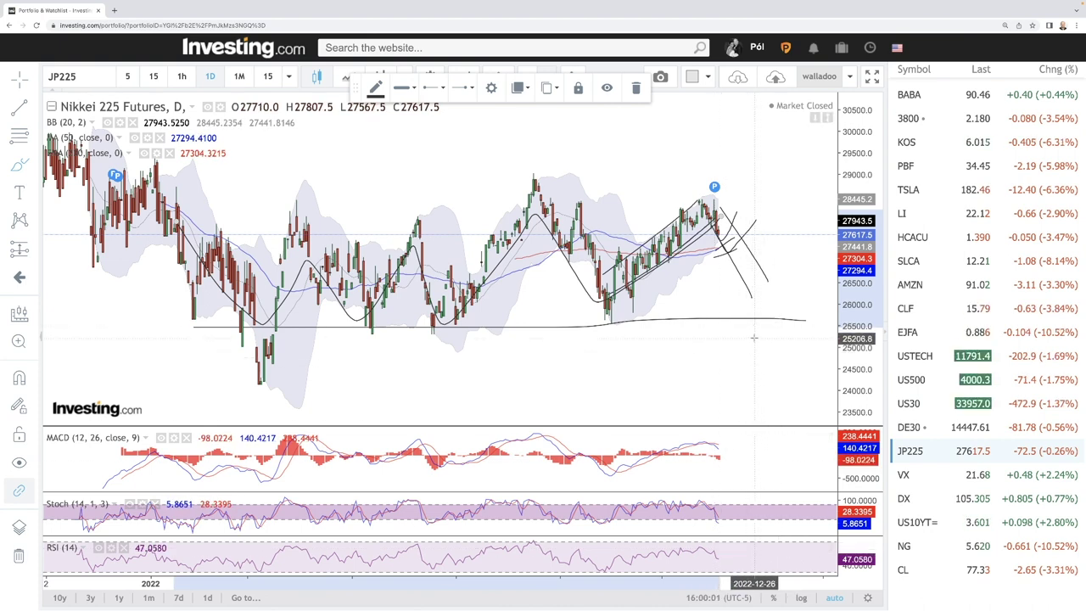
- Open the VX chart and trace its major swings with the brush from the March 2022 peak to the latest price
click(933, 477)
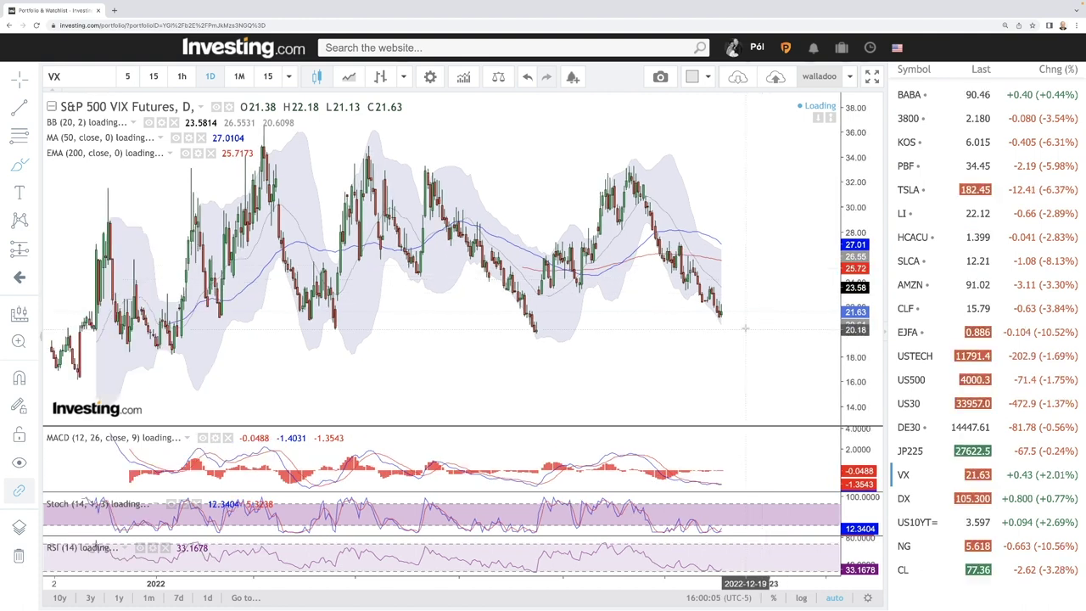
scroll(747, 325, up, 3)
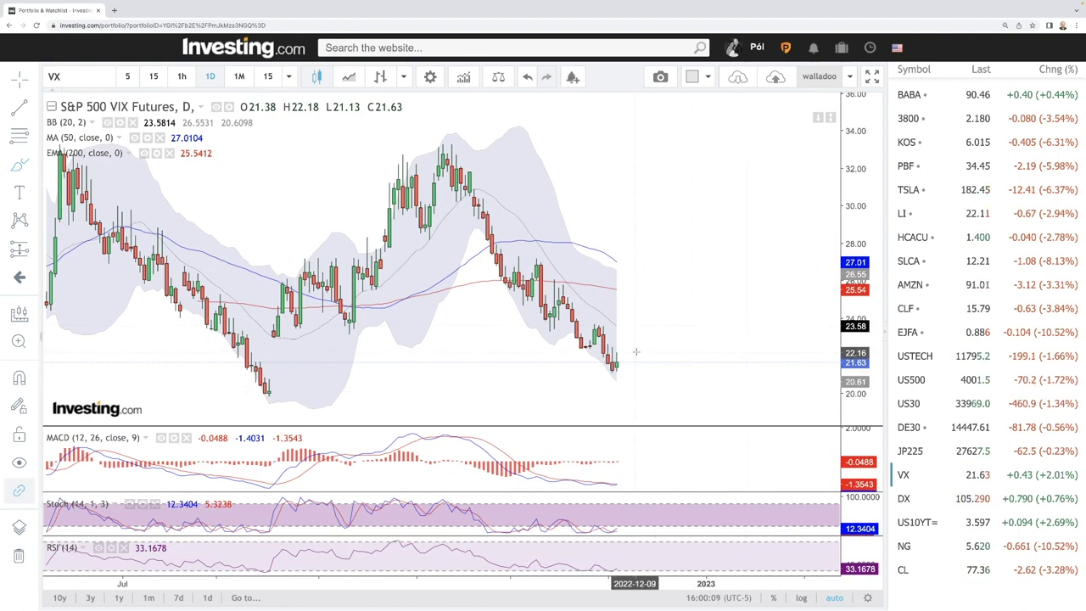
scroll(631, 339, down, 4)
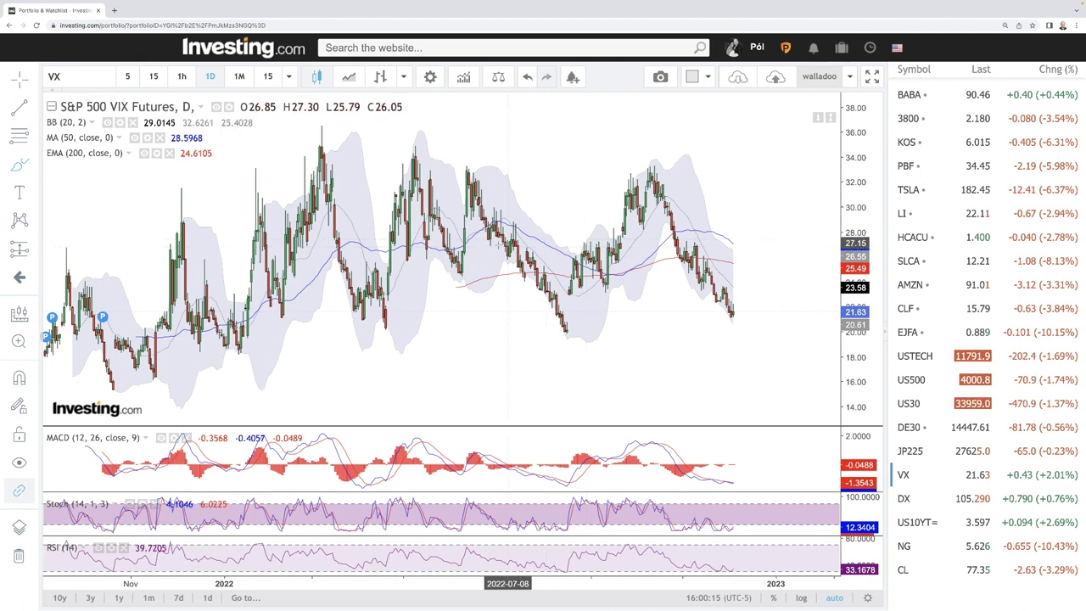
drag(313, 158, 371, 329)
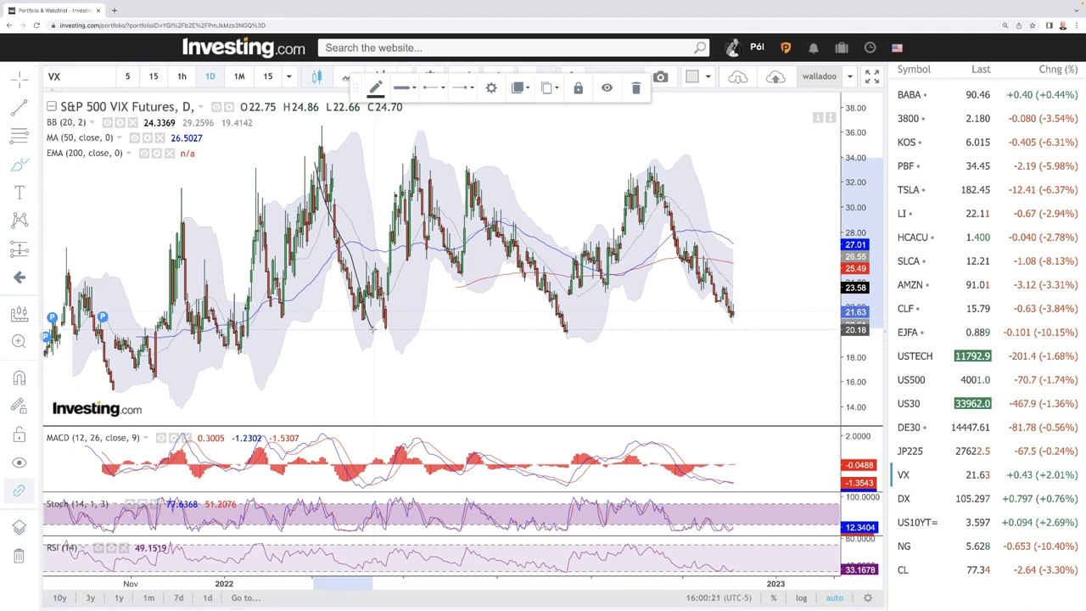
drag(371, 329, 393, 250)
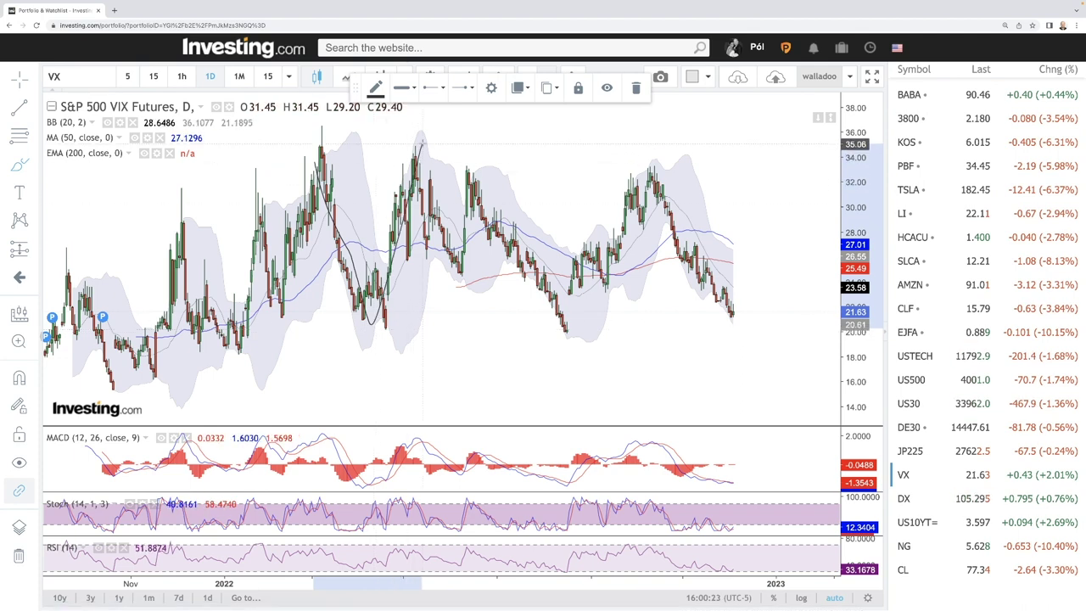
mouse_move(433, 158)
mouse_down()
mouse_move(560, 326)
mouse_move(647, 196)
mouse_move(715, 268)
mouse_up()
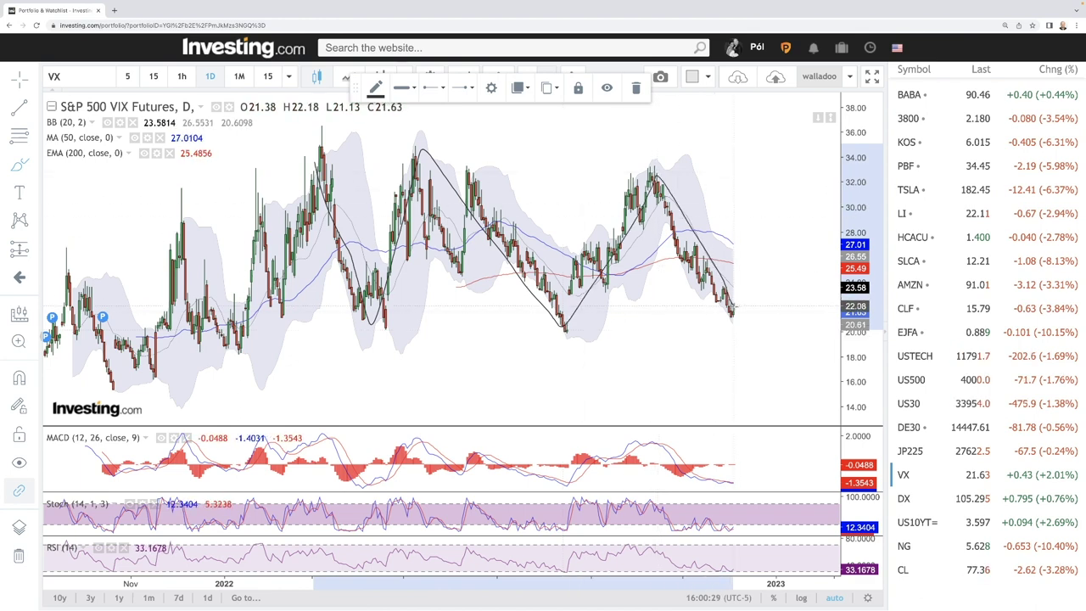
drag(740, 317, 740, 317)
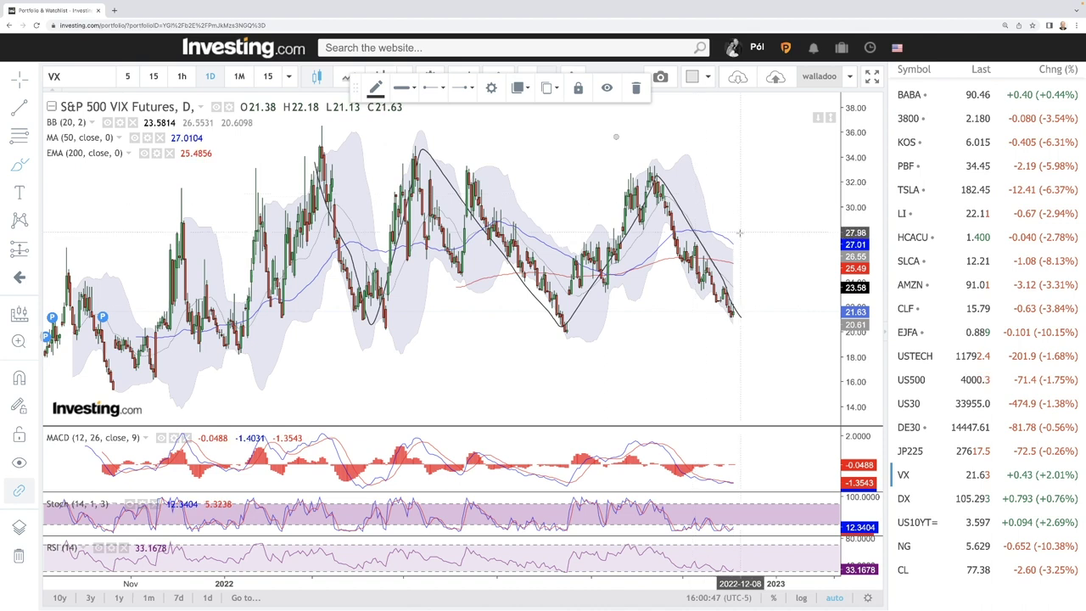
- Brush a projected VX rise from the latest price up to about 33.8 in early February 2023
click(740, 314)
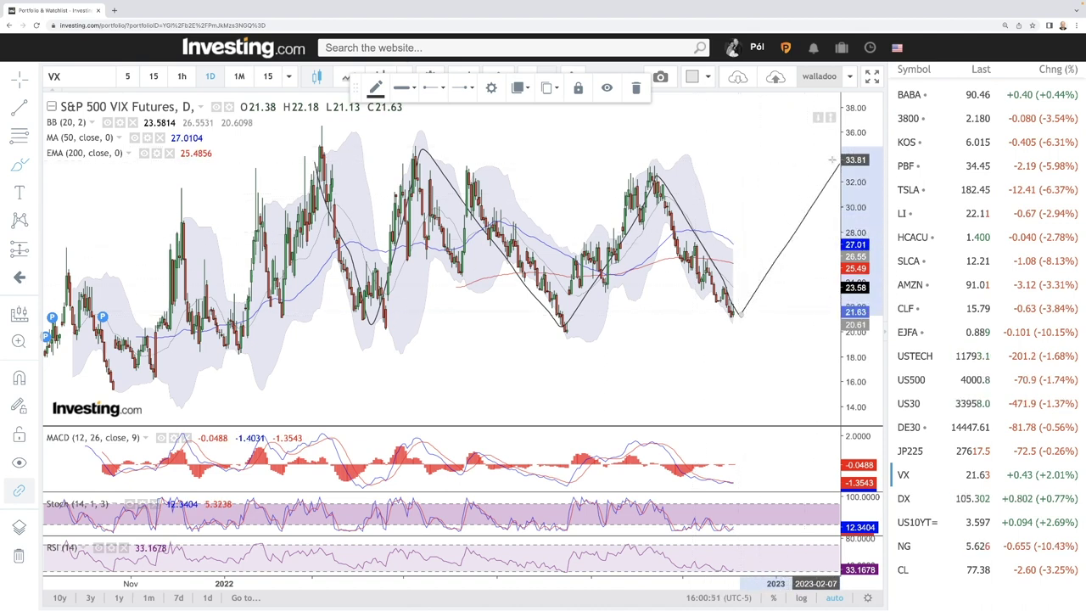
double_click(832, 159)
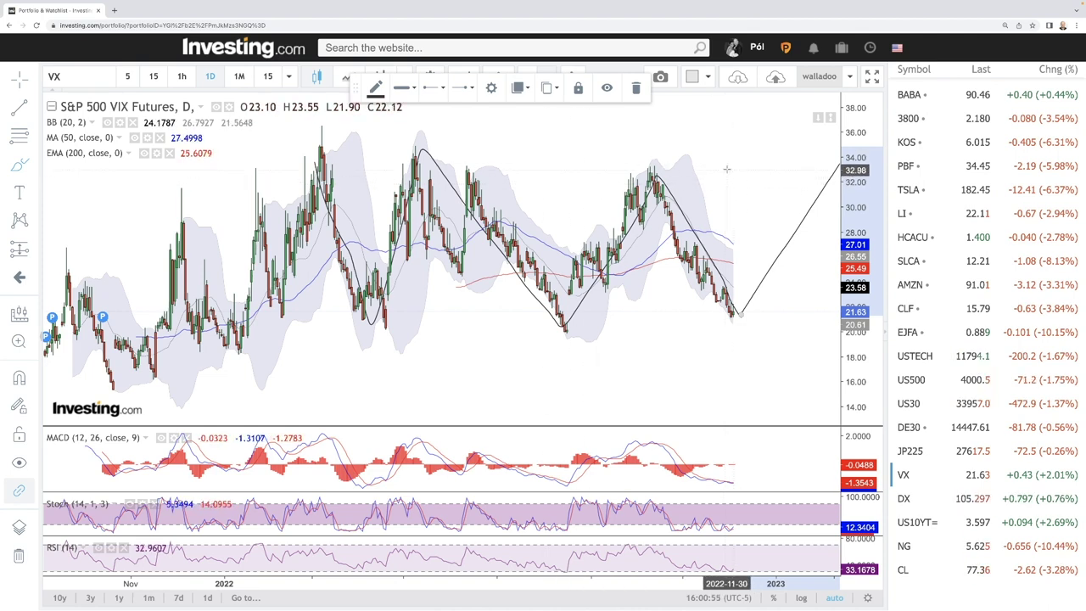
- Open the US10YT= chart and extend the middle Bollinger Band and the 50-day moving average downward with brush lines
key(Down)
key(Down)
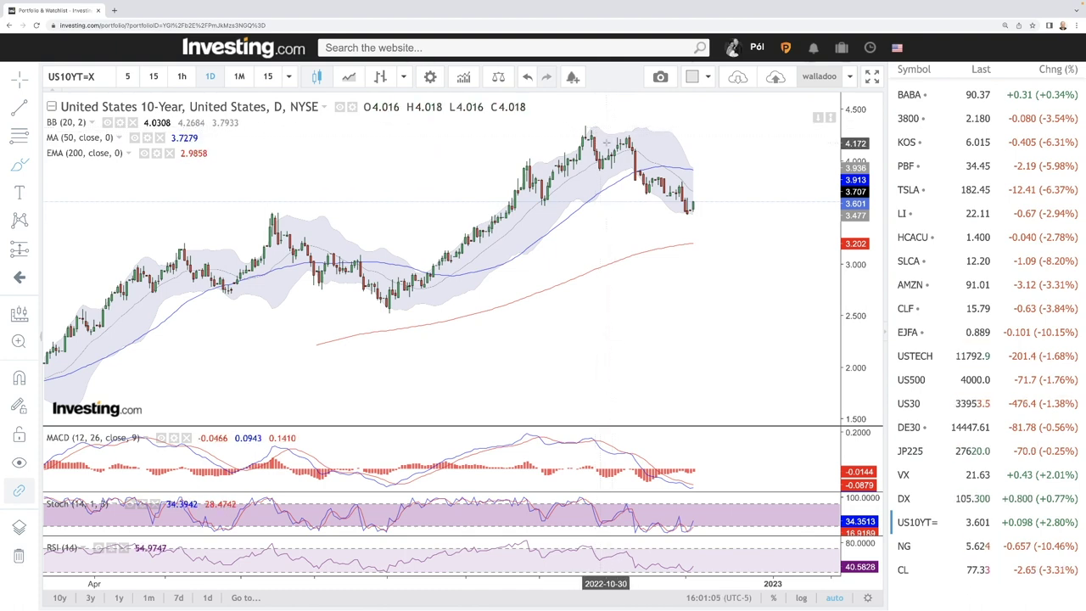
scroll(670, 182, up, 3)
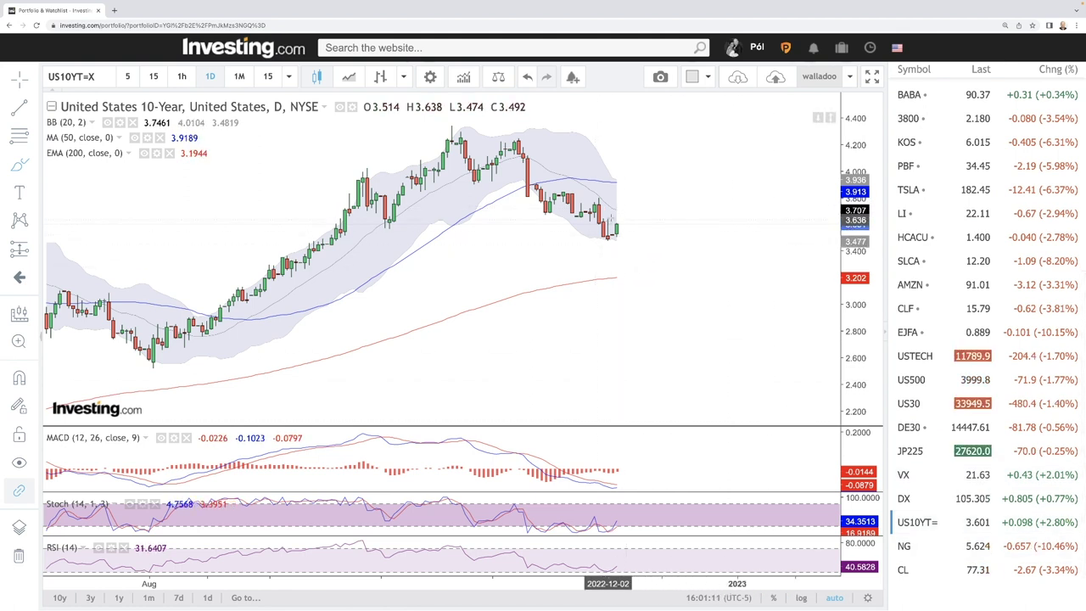
drag(611, 208, 638, 222)
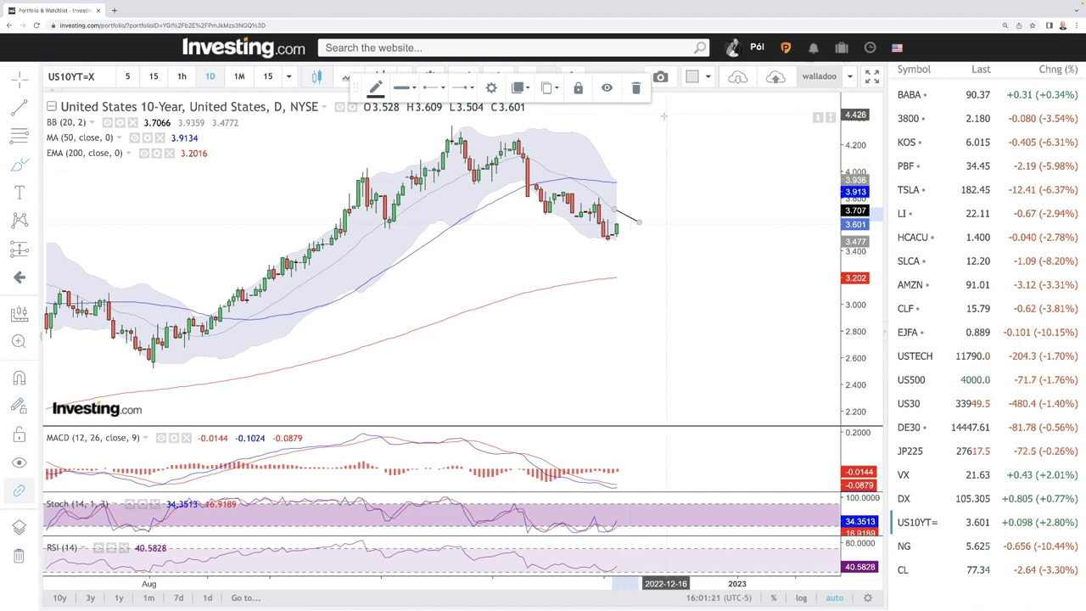
scroll(697, 225, down, 2)
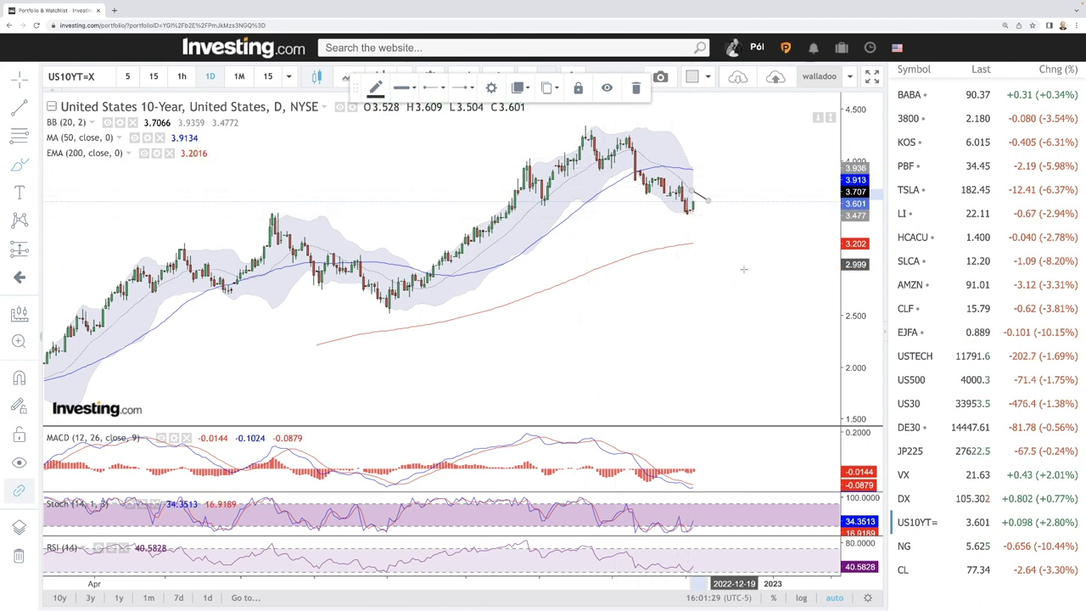
scroll(759, 336, up, 2)
scroll(759, 335, up, 1)
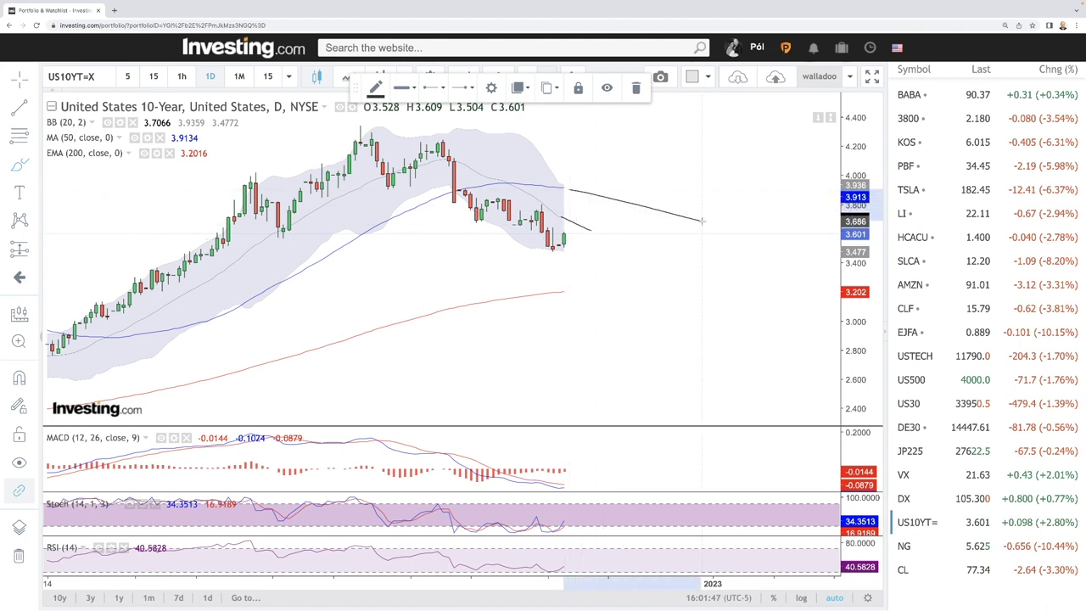
- Extend the 200 EMA horizontally at about 3.2 and brush two arching paths from the latest yield down to it
mouse_move(564, 235)
mouse_down()
mouse_move(612, 285)
mouse_move(686, 291)
mouse_up()
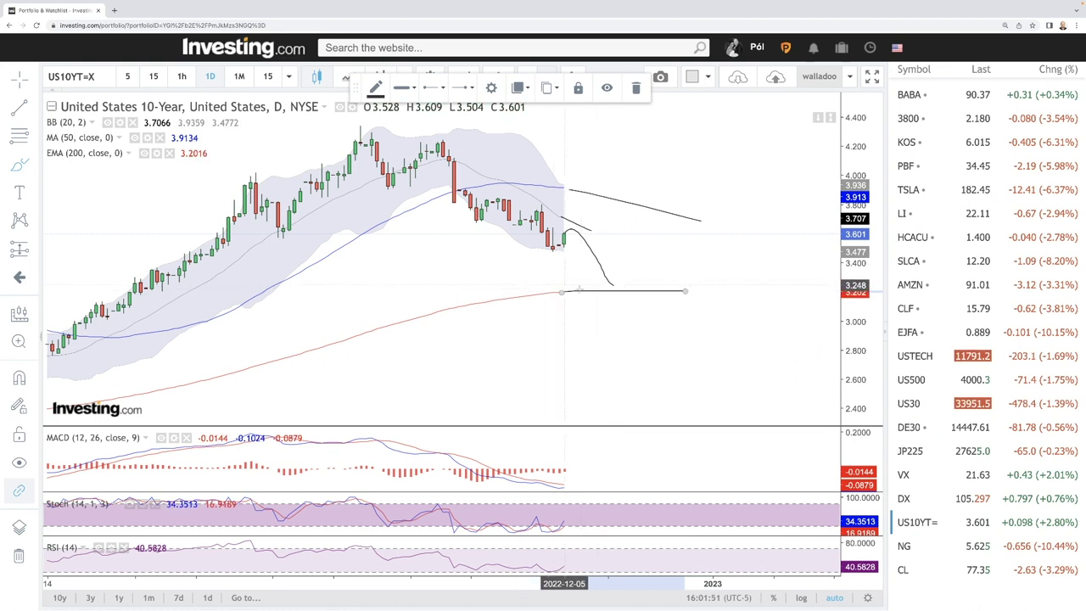
mouse_move(567, 231)
mouse_down()
mouse_move(616, 226)
mouse_move(673, 297)
mouse_up()
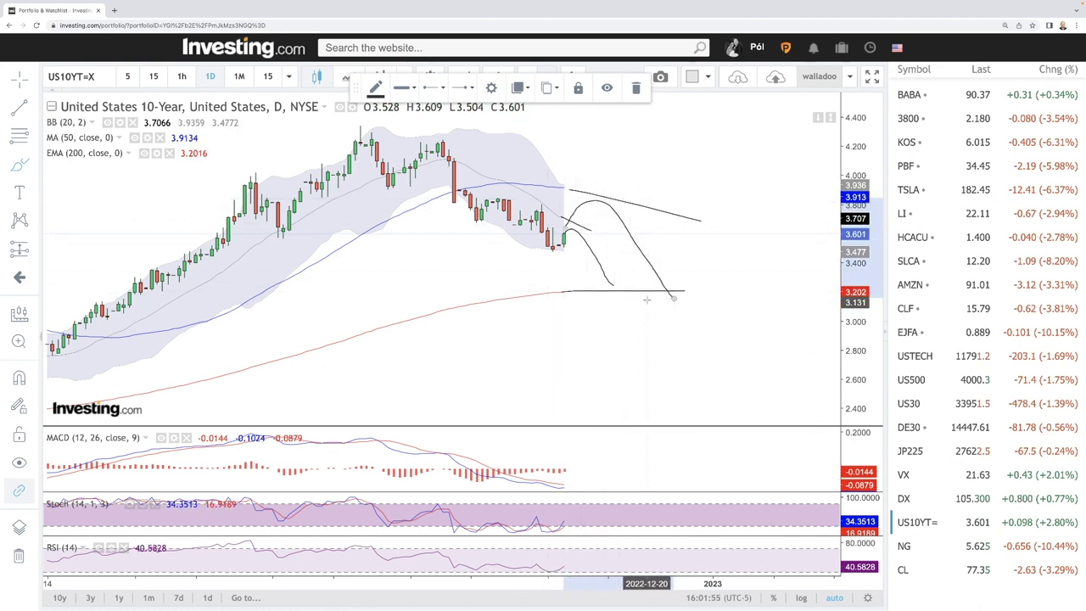